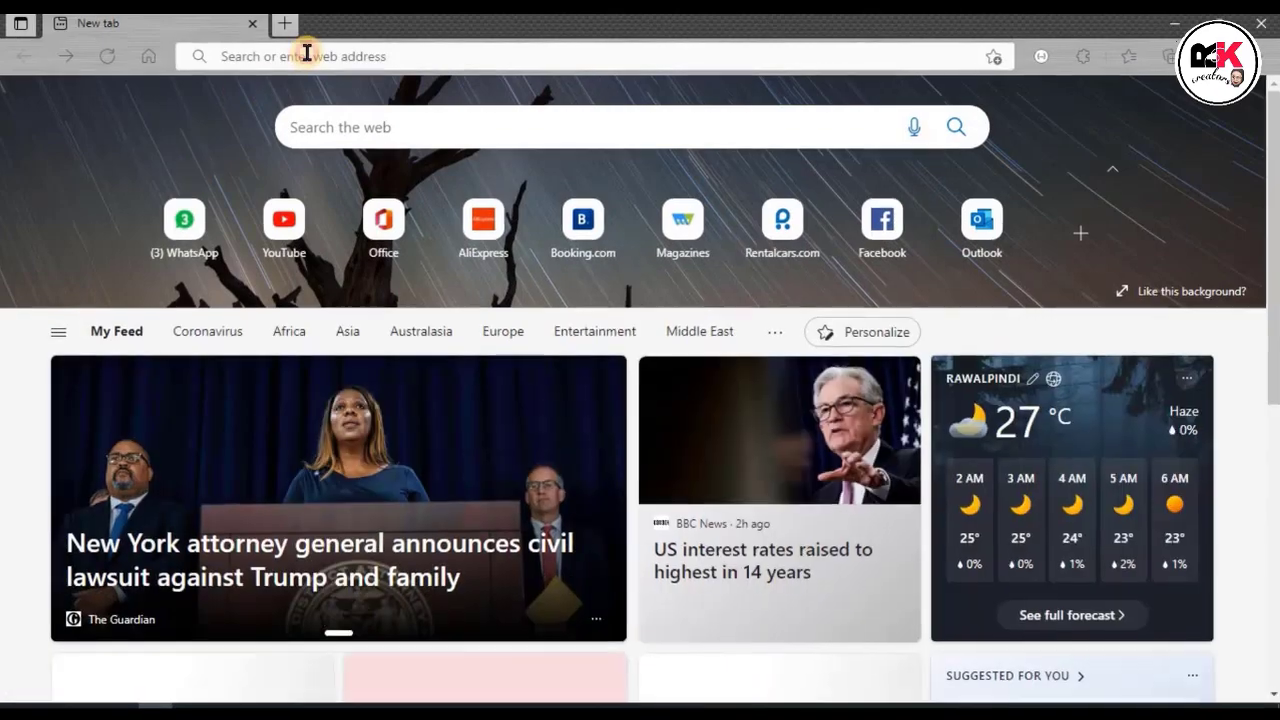
Step: Open the Google home page and search for "1st year chemistry notes"
{"action": "left_click", "coordinate": [307, 55]}
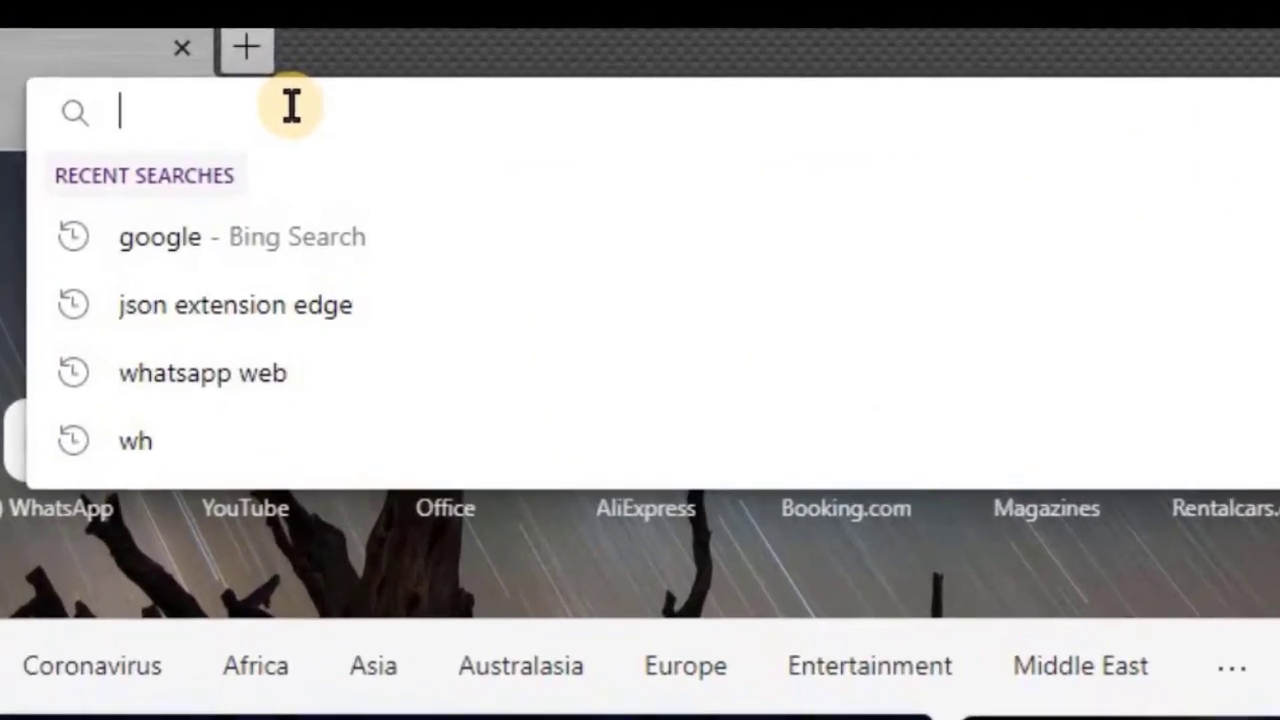
{"action": "type", "text": "goo"}
{"action": "key", "text": "Return"}
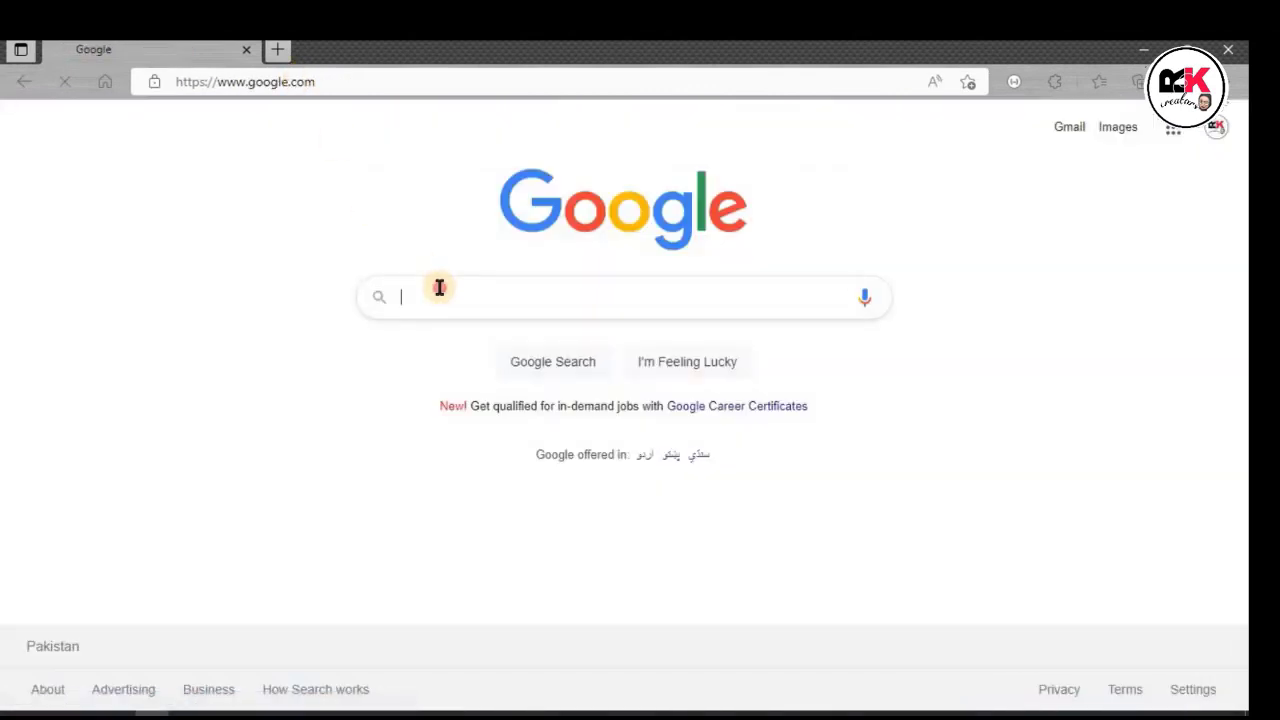
{"action": "left_click", "coordinate": [442, 290]}
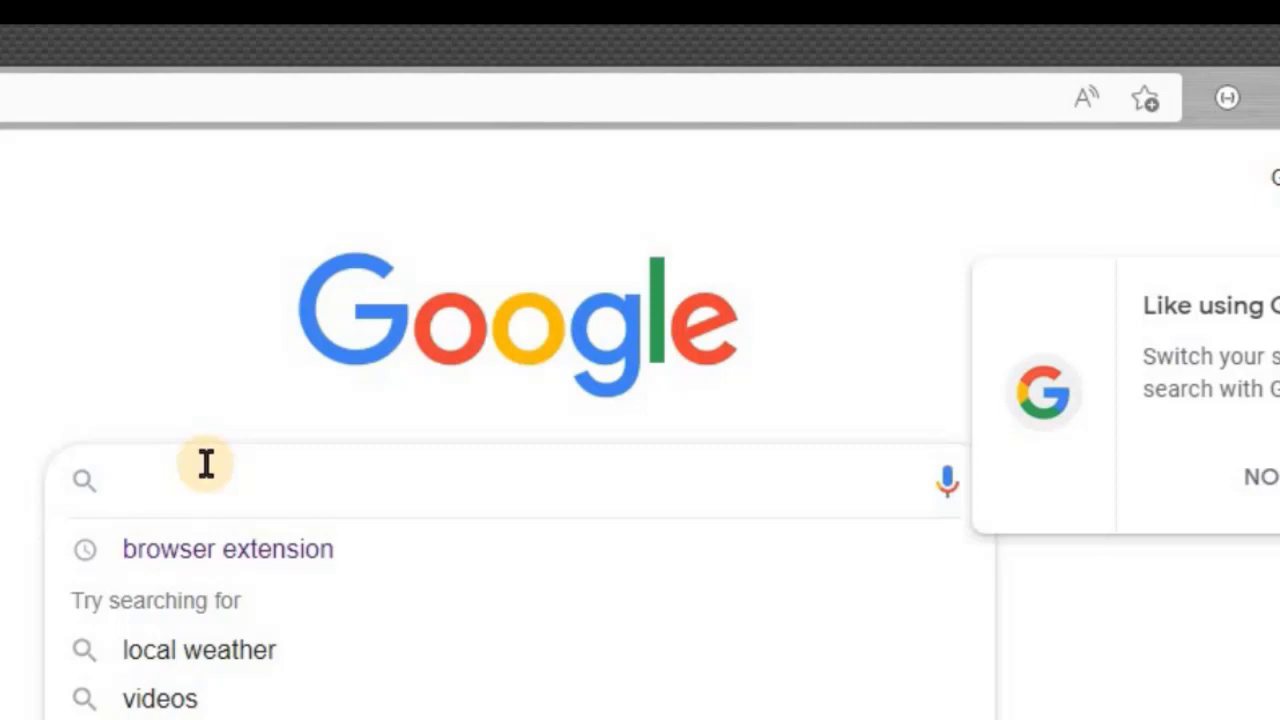
{"action": "type", "text": "1s"}
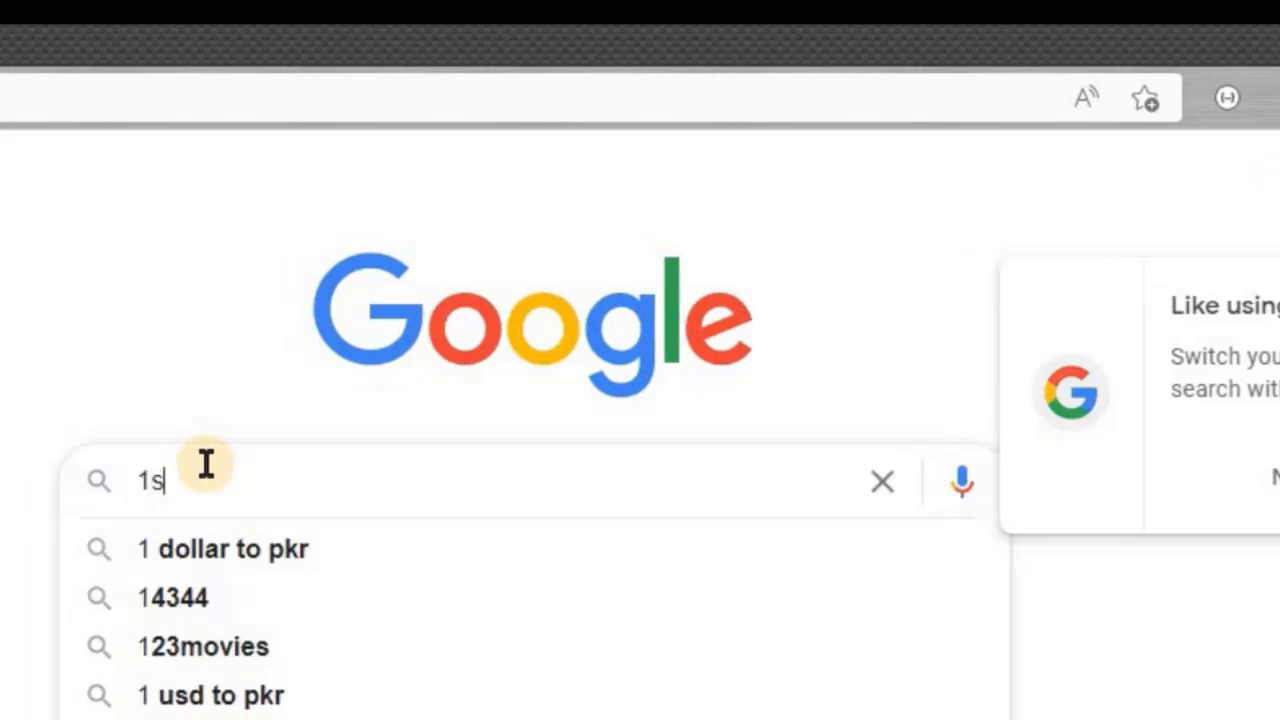
{"action": "type", "text": "t year "}
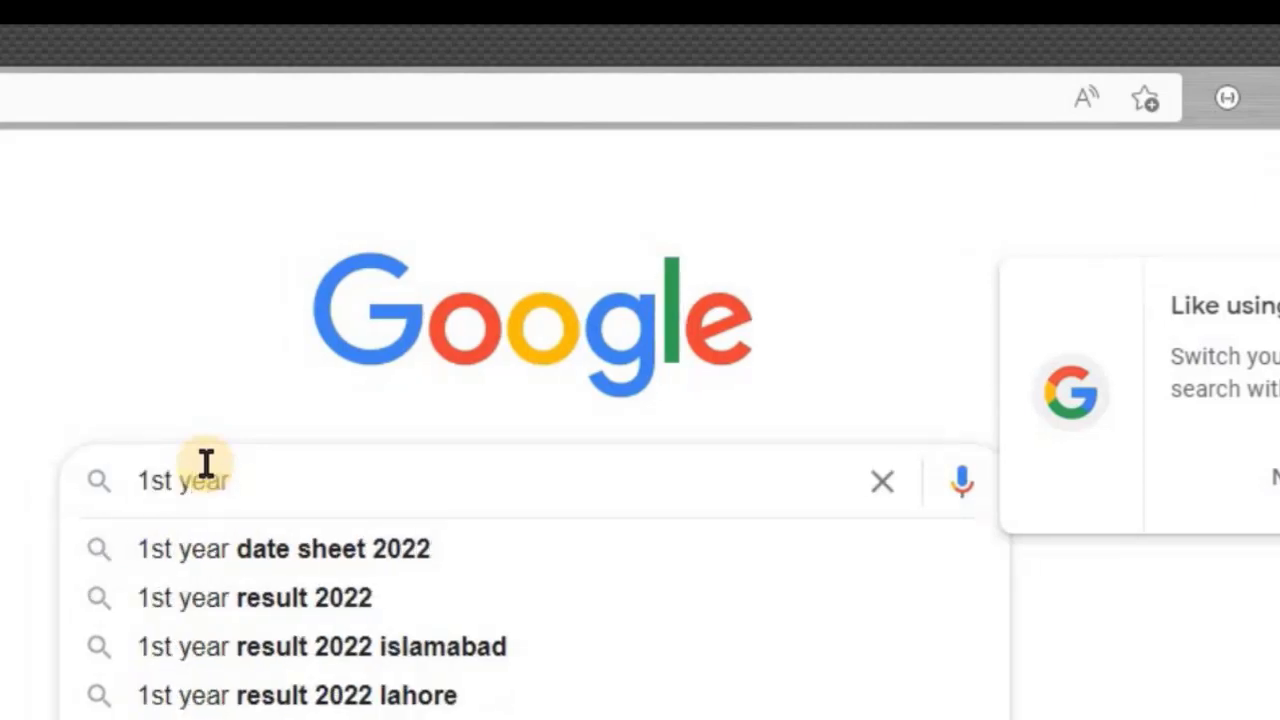
{"action": "type", "text": "chemistry notes"}
{"action": "key", "text": "Return"}
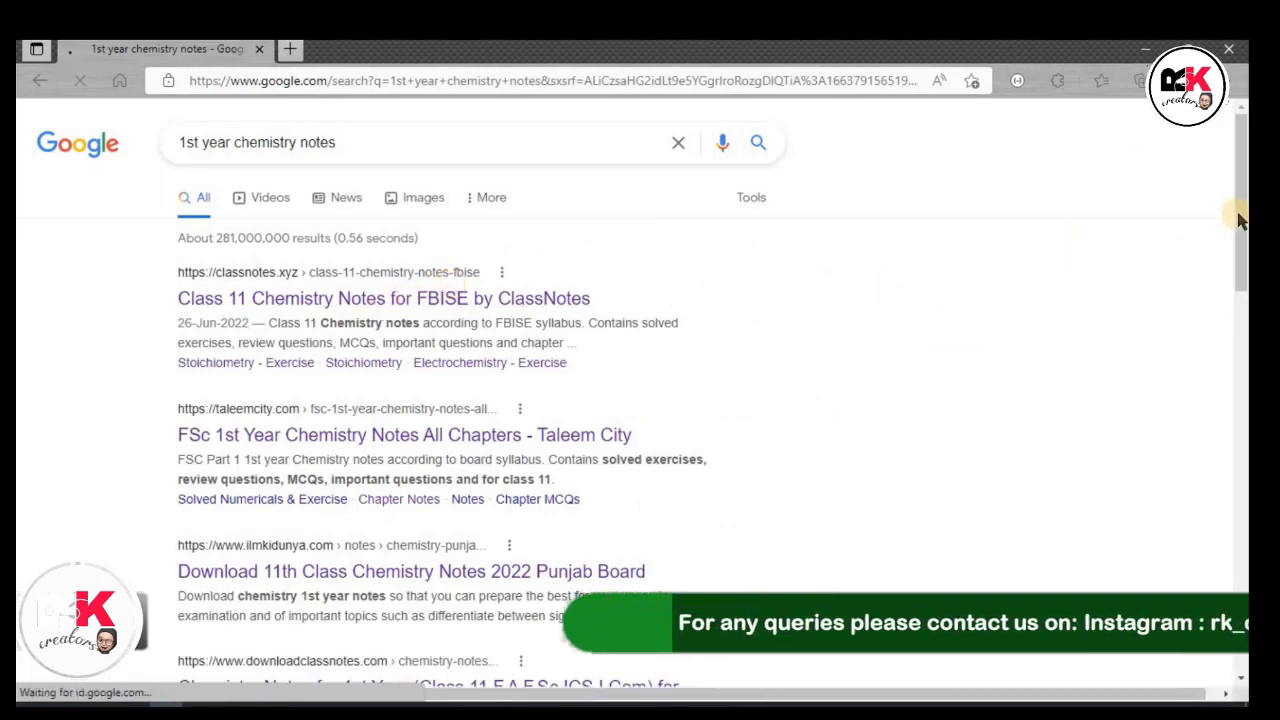
Step: Open the downloadclassnotes.com result for 1st Year chemistry notes in a new tab and switch to it
{"action": "left_click_drag", "start_coordinate": [1240, 220], "coordinate": [1272, 279]}
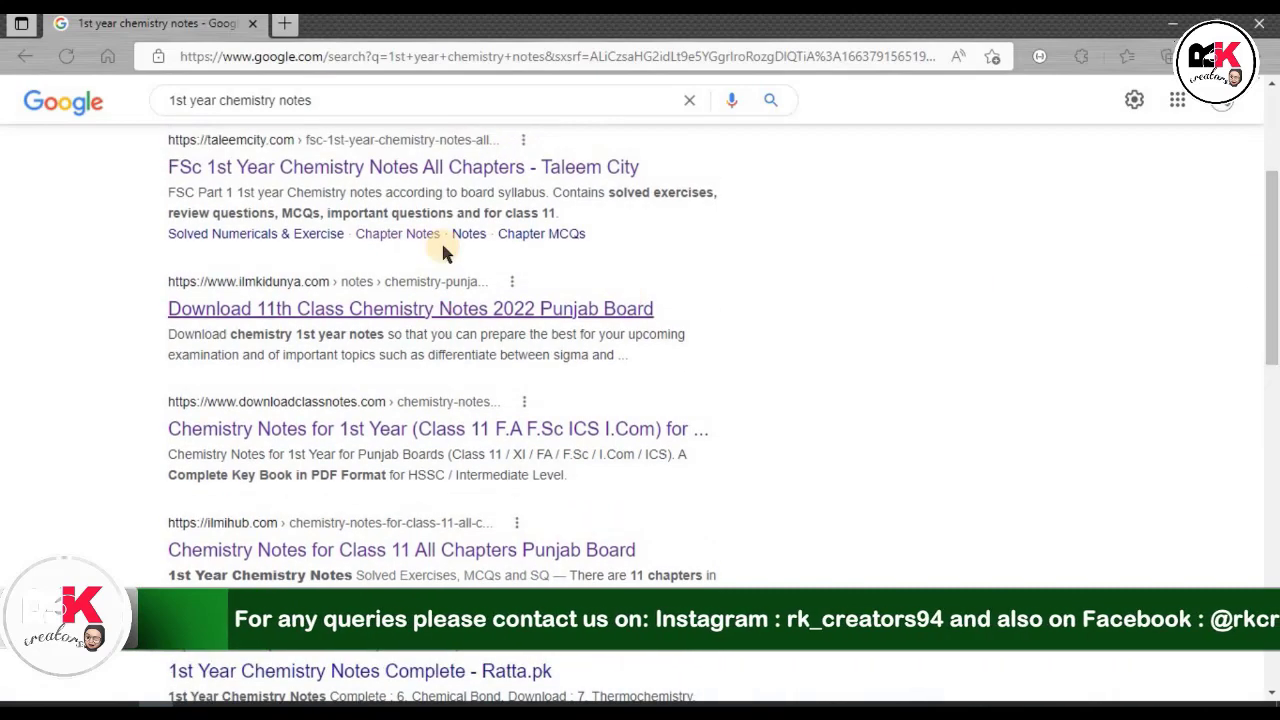
{"action": "right_click", "coordinate": [338, 435]}
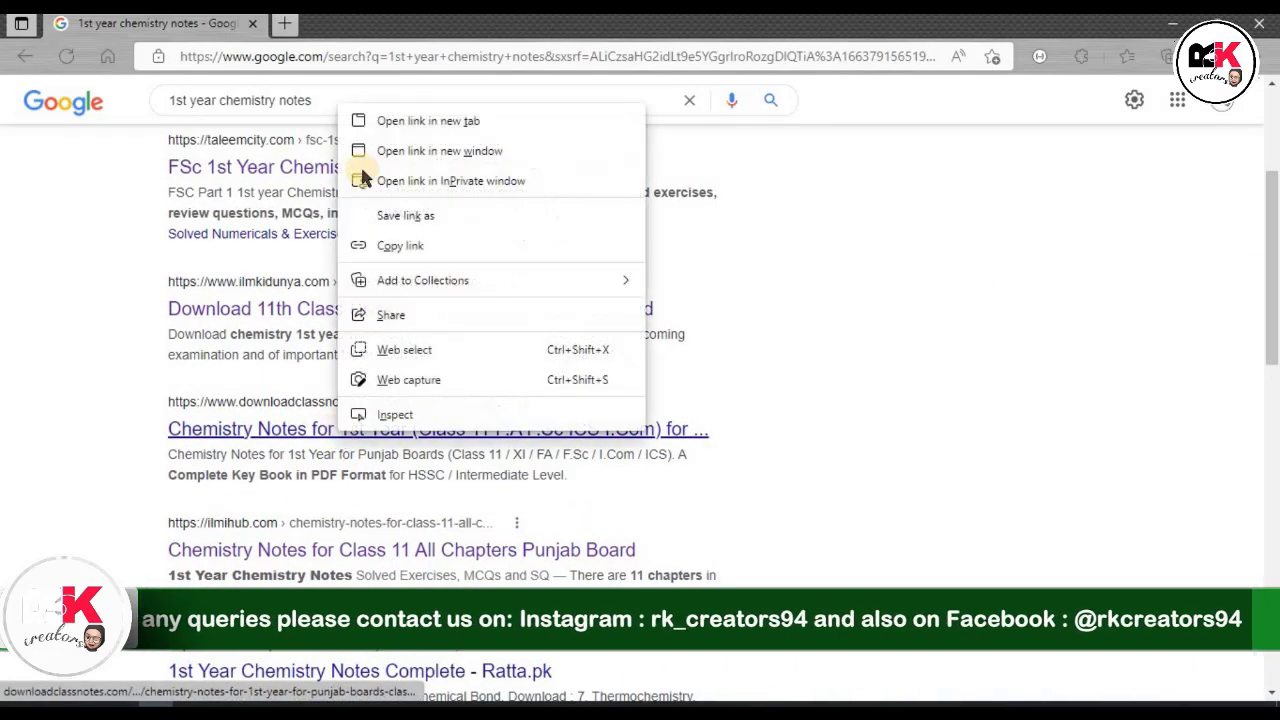
{"action": "left_click", "coordinate": [410, 120]}
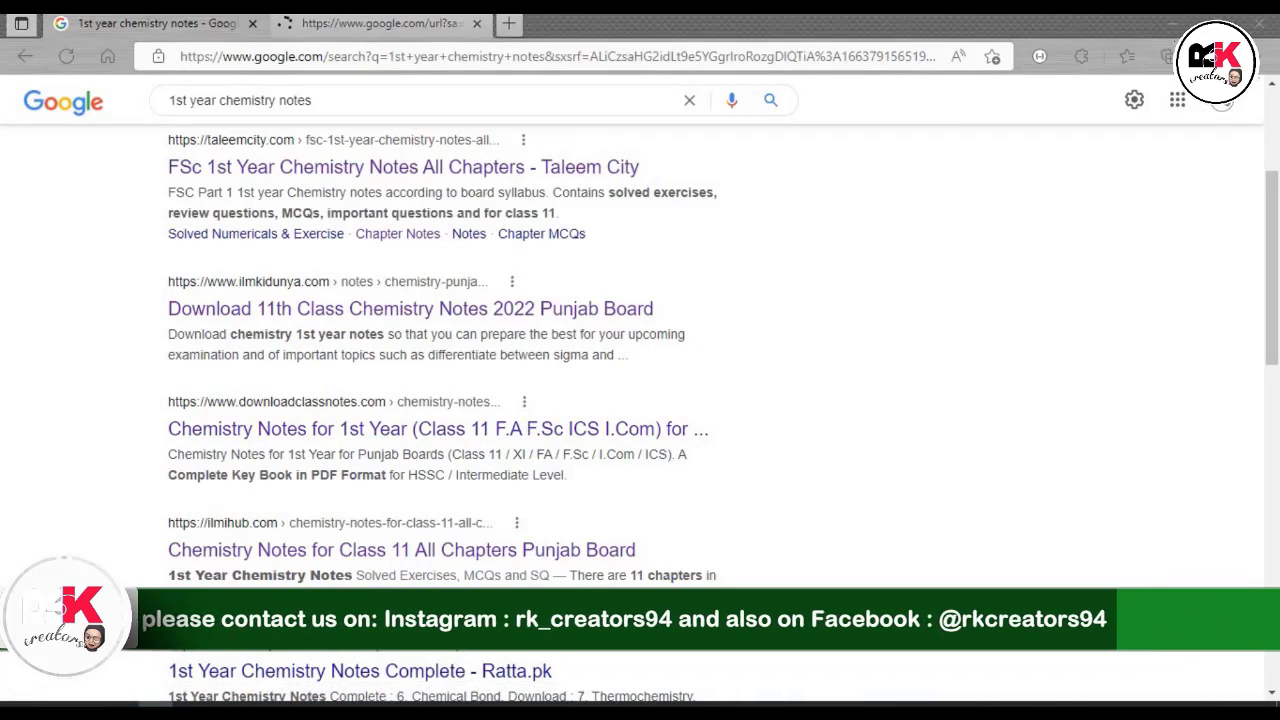
{"action": "left_click", "coordinate": [390, 27]}
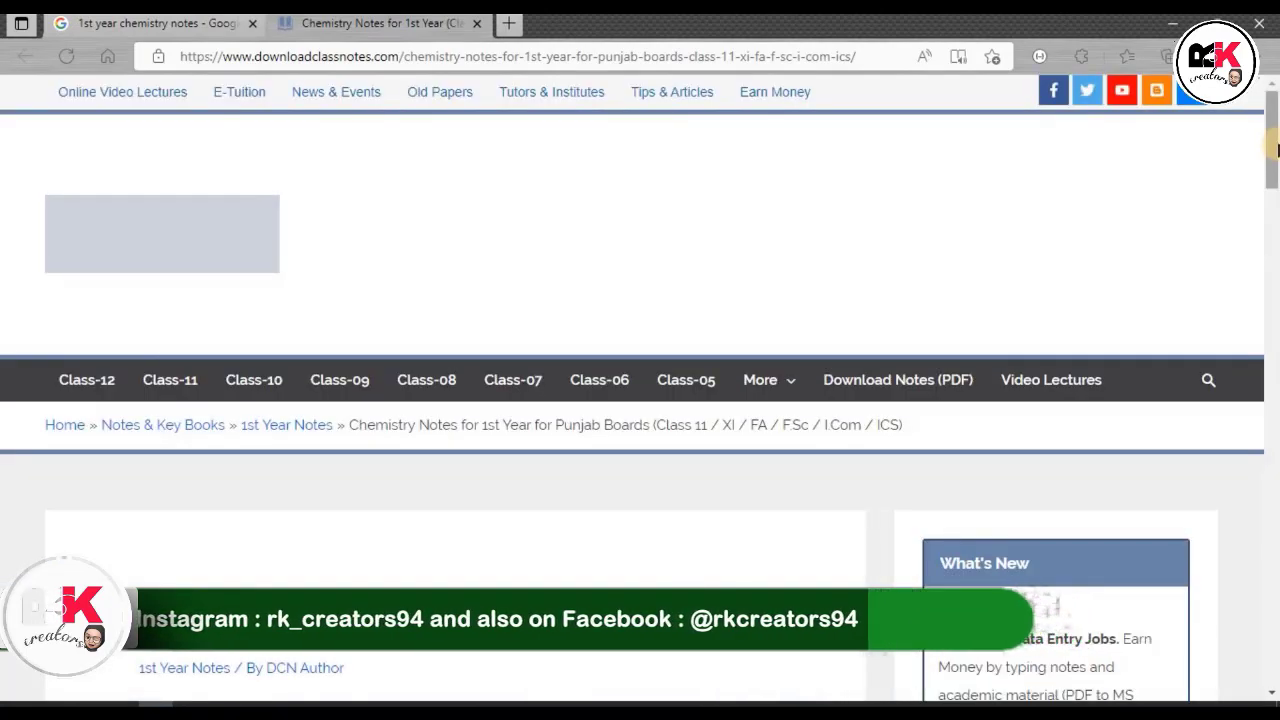
Step: Open the Unit # 05 notes from the chemistry unit list, closing the advertisement that interrupts
{"action": "left_click_drag", "start_coordinate": [1277, 148], "coordinate": [1275, 287]}
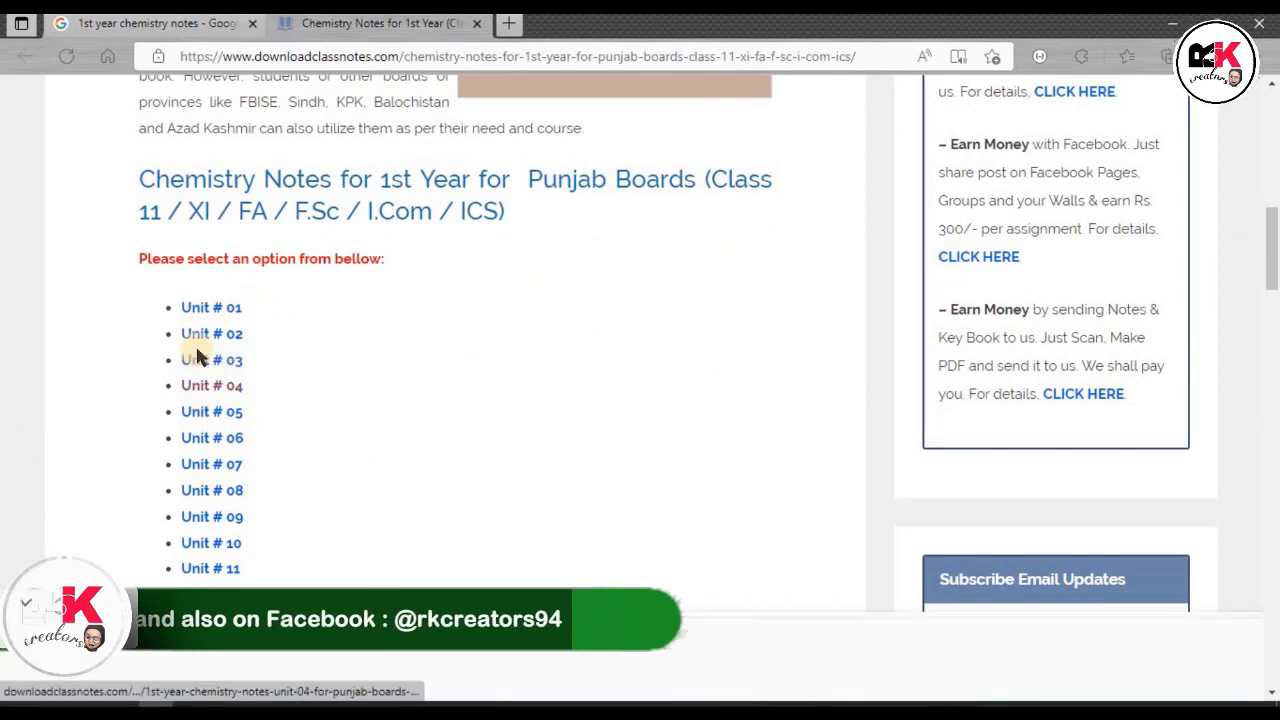
{"action": "left_click", "coordinate": [208, 414]}
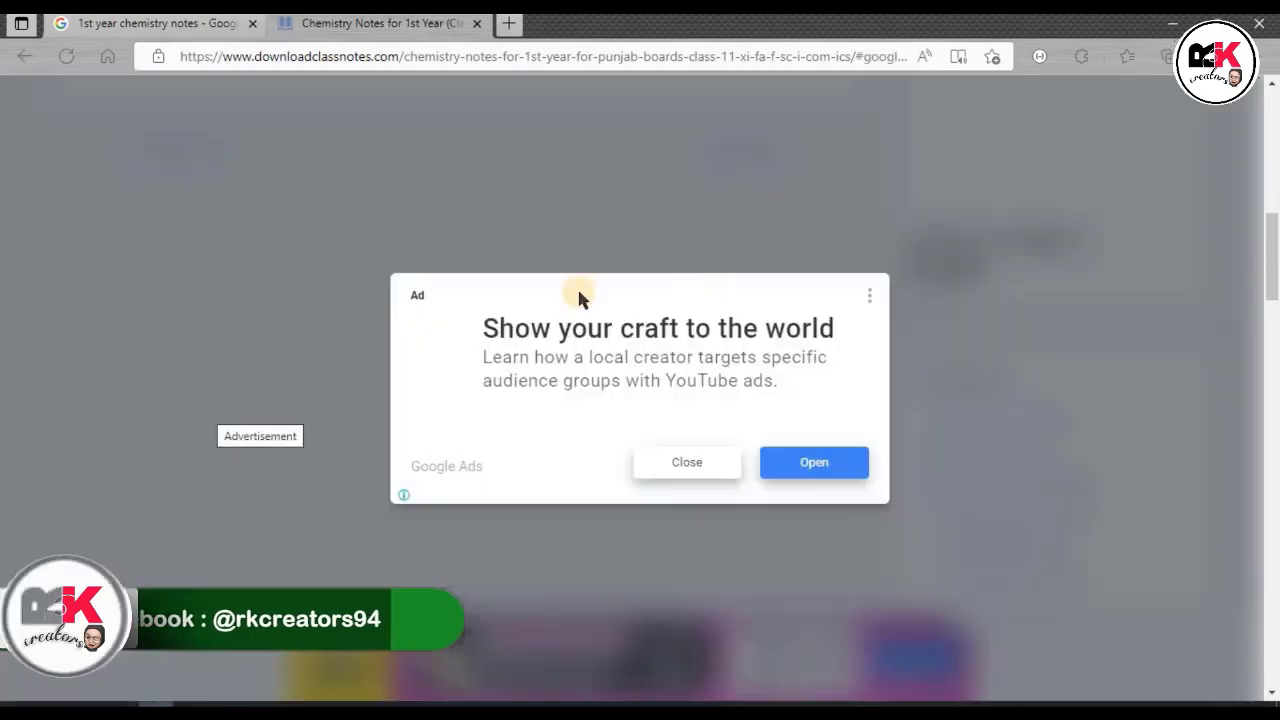
{"action": "left_click", "coordinate": [686, 464]}
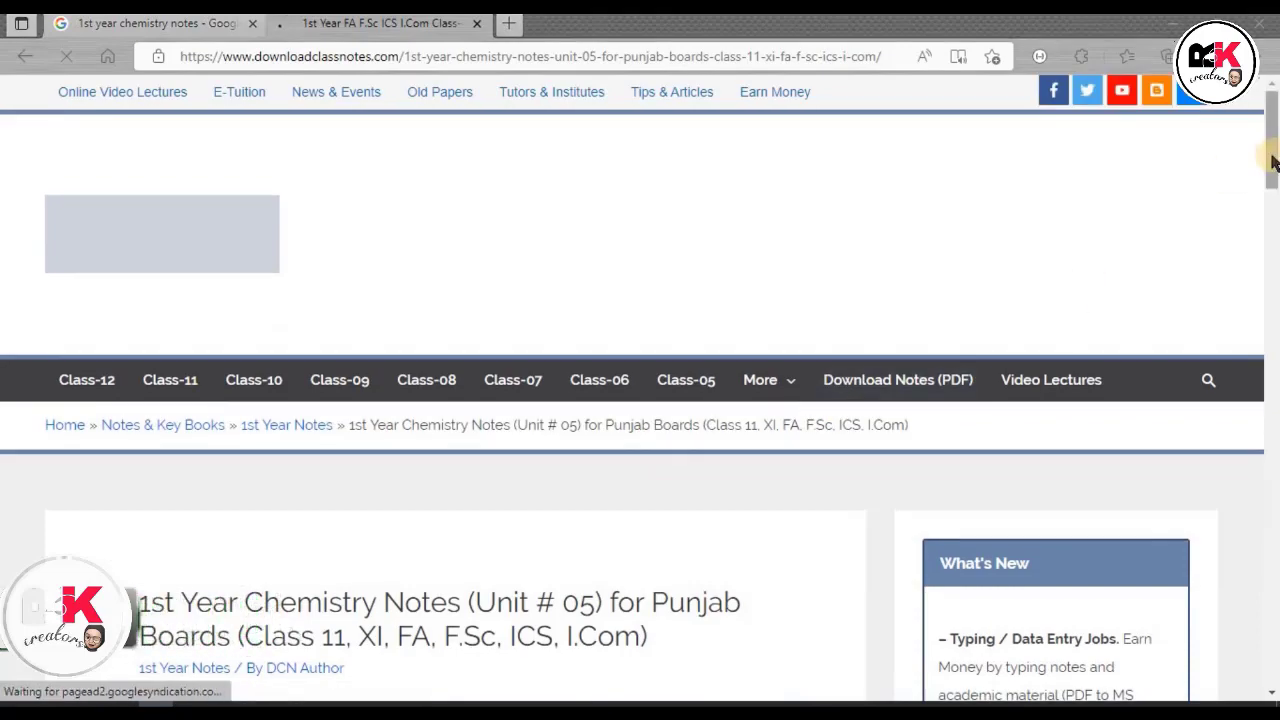
Step: Look through the embedded Chapter 5 Atomic Structure document on the Unit # 05 page
{"action": "scroll", "coordinate": [640, 400], "scroll_direction": "down", "scroll_amount": 6}
{"action": "scroll", "coordinate": [640, 400], "scroll_direction": "down", "scroll_amount": 5}
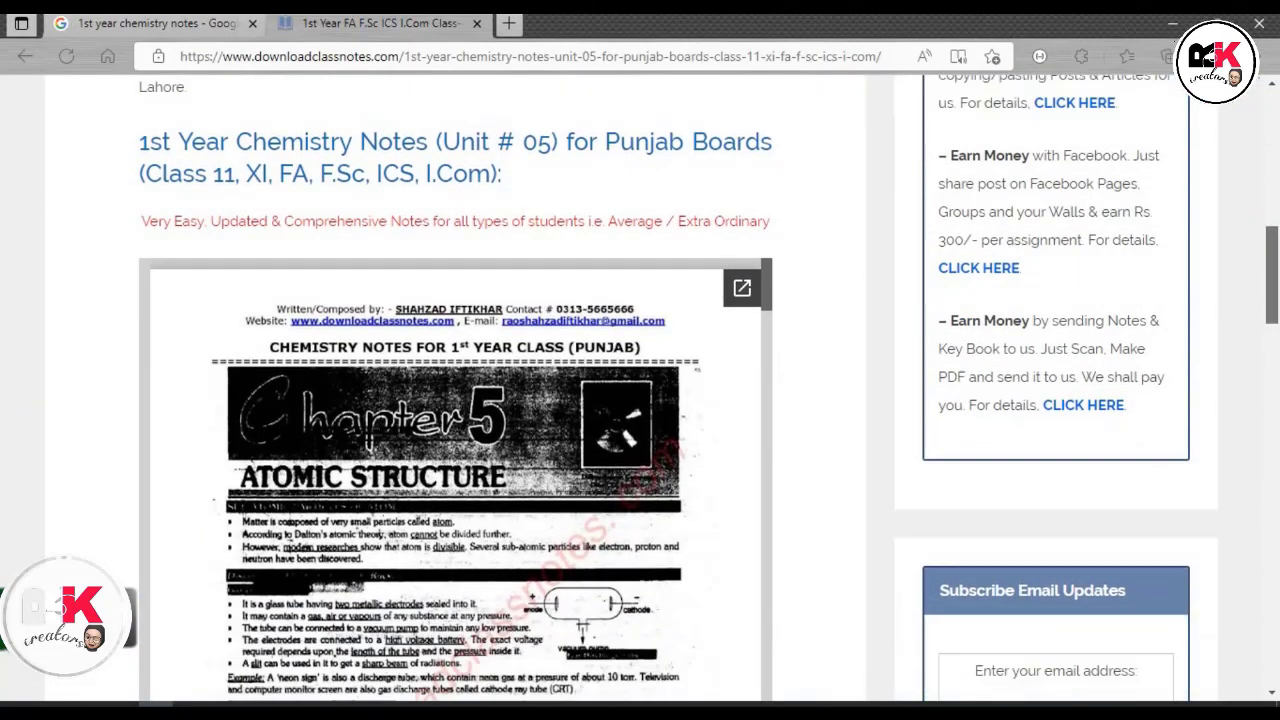
{"action": "scroll", "coordinate": [640, 400], "scroll_direction": "up", "scroll_amount": 5}
{"action": "scroll", "coordinate": [705, 308], "scroll_direction": "down", "scroll_amount": 4}
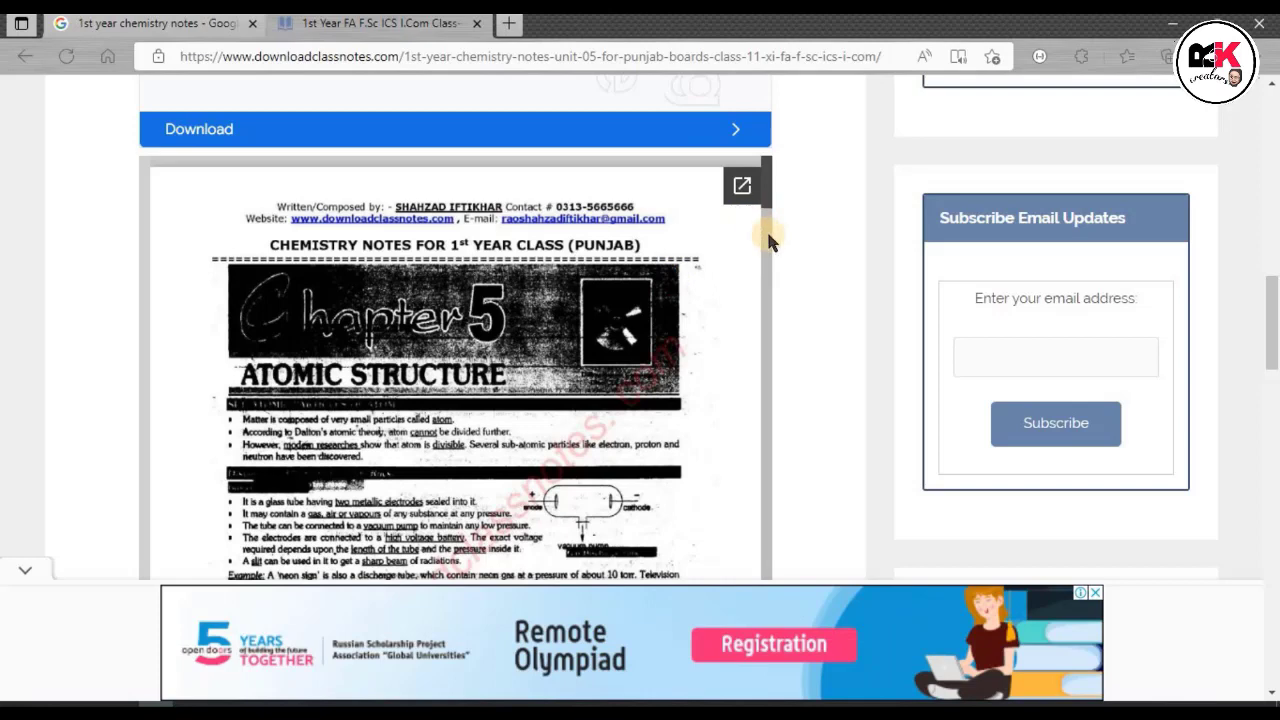
{"action": "scroll", "coordinate": [768, 240], "scroll_direction": "down", "scroll_amount": 10}
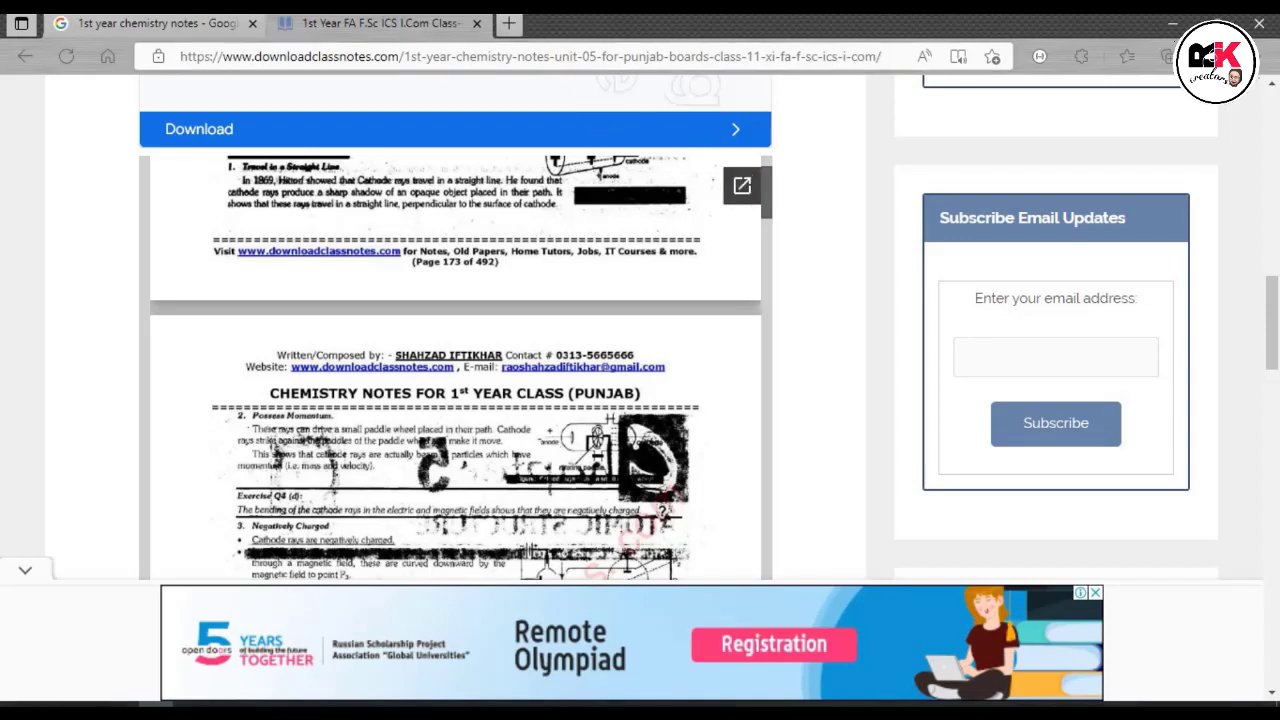
Step: Open google.com in a new browser tab
{"action": "left_click", "coordinate": [514, 30]}
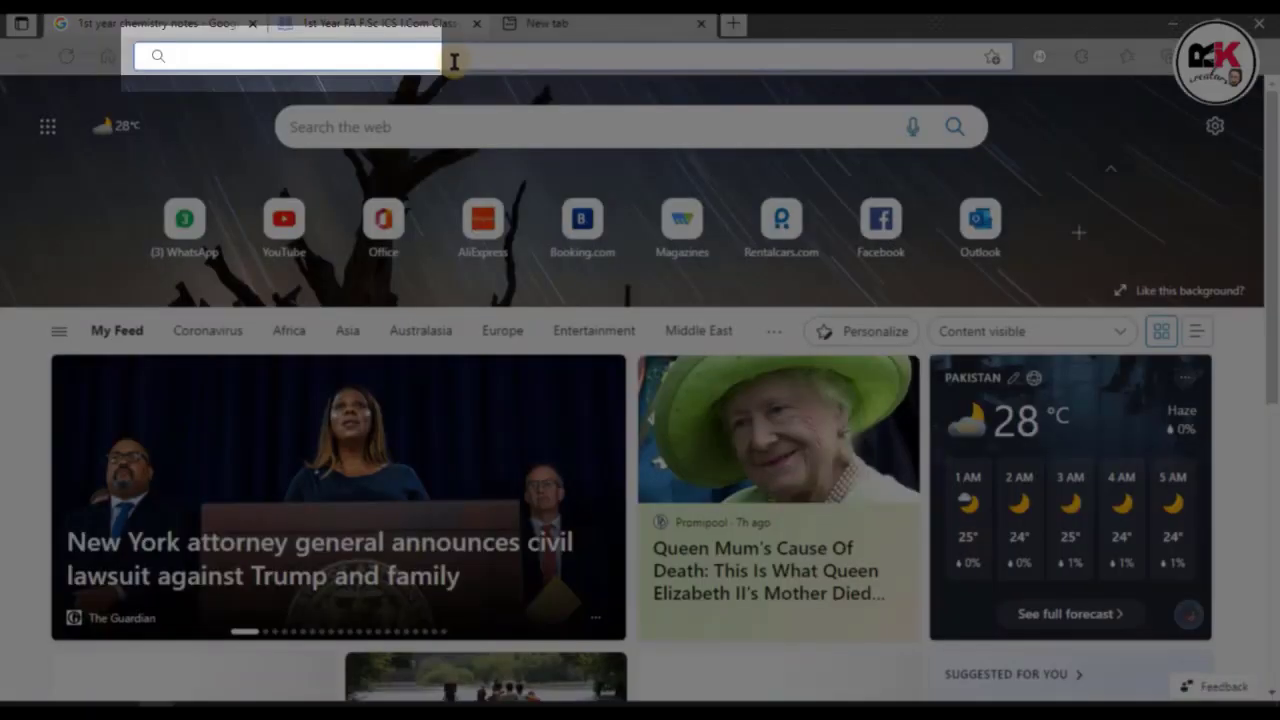
{"action": "type", "text": "google.com"}
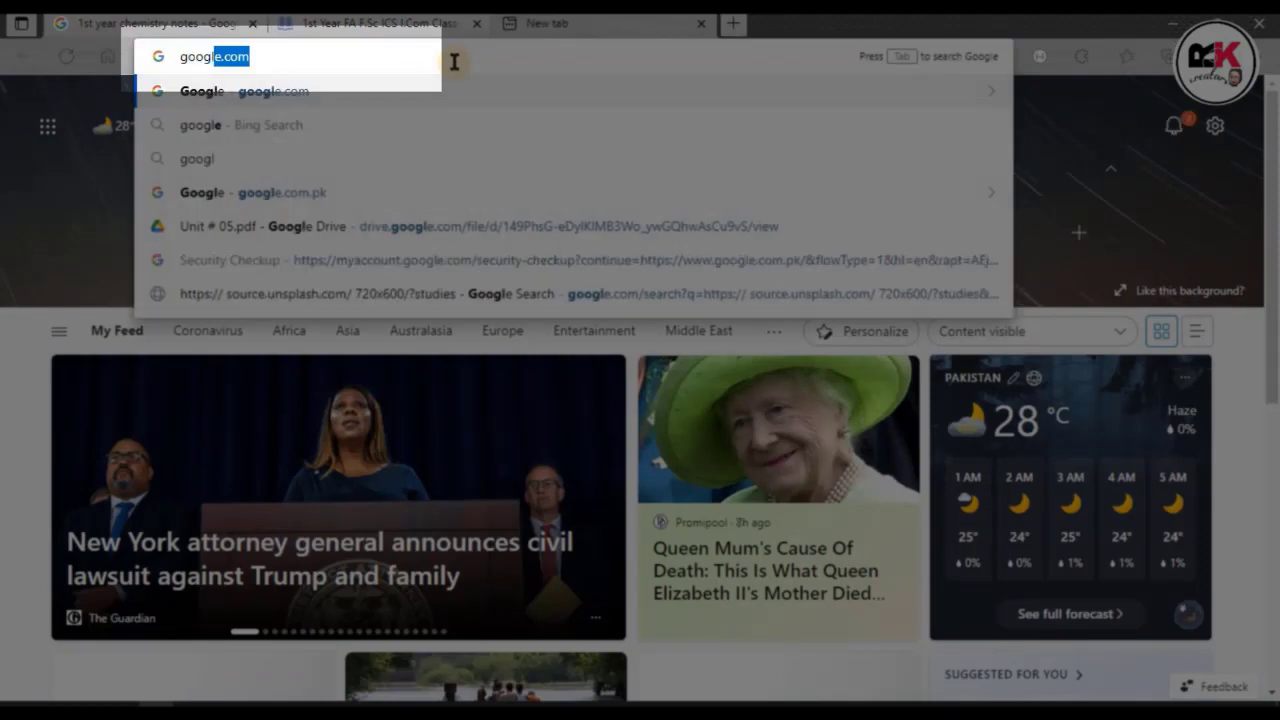
{"action": "key", "text": "Return"}
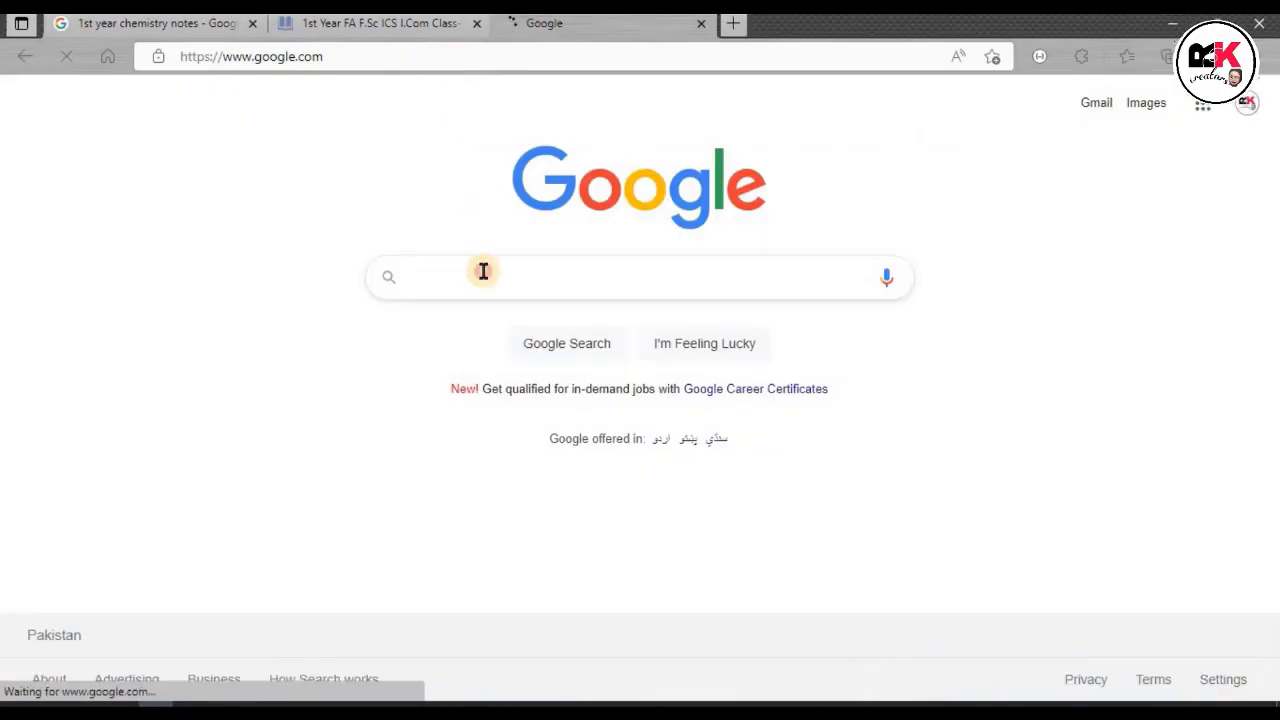
Step: Search for "json formatter chrome extension" and open the JSON Formatter page in the Chrome Web Store
{"action": "left_click", "coordinate": [483, 271]}
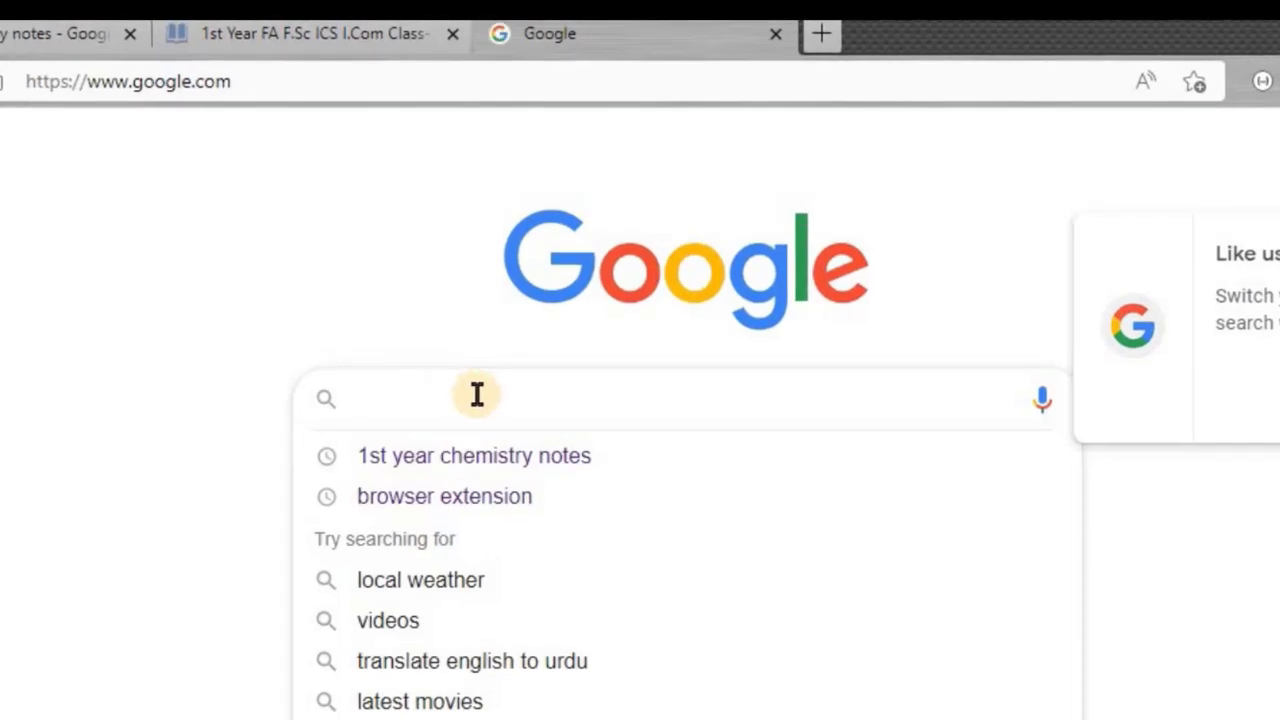
{"action": "type", "text": "Json "}
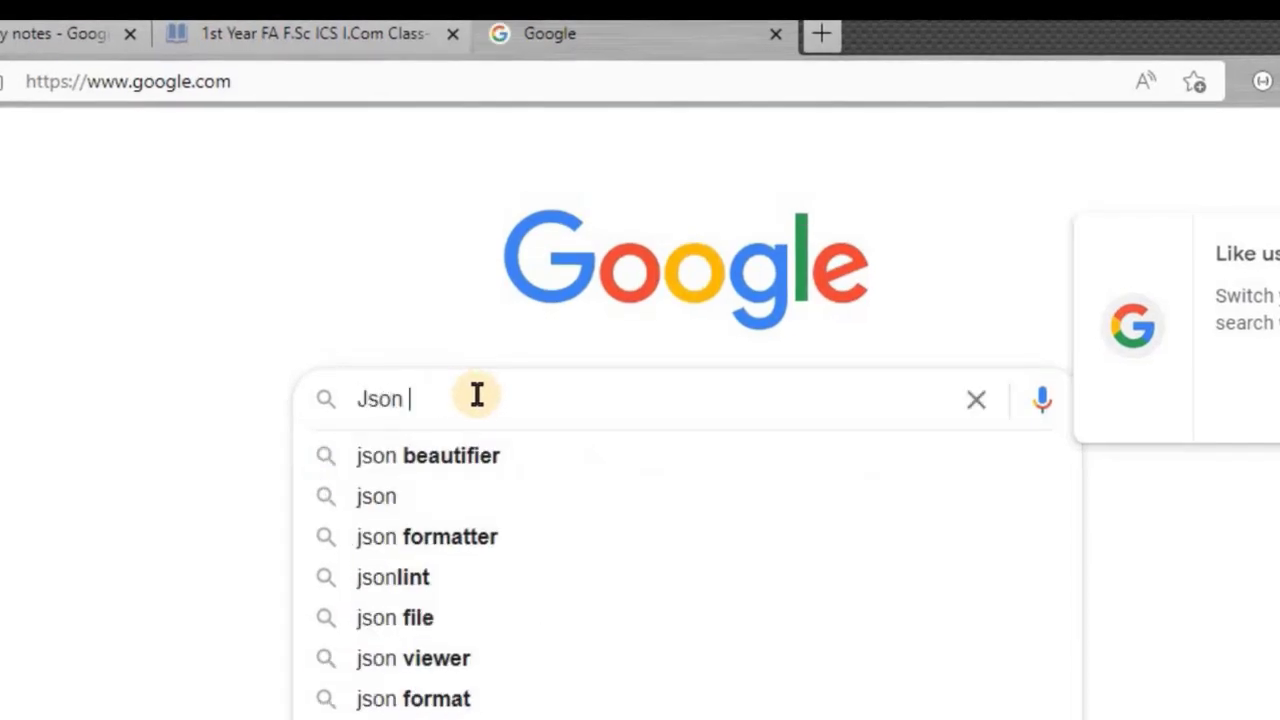
{"action": "type", "text": "for"}
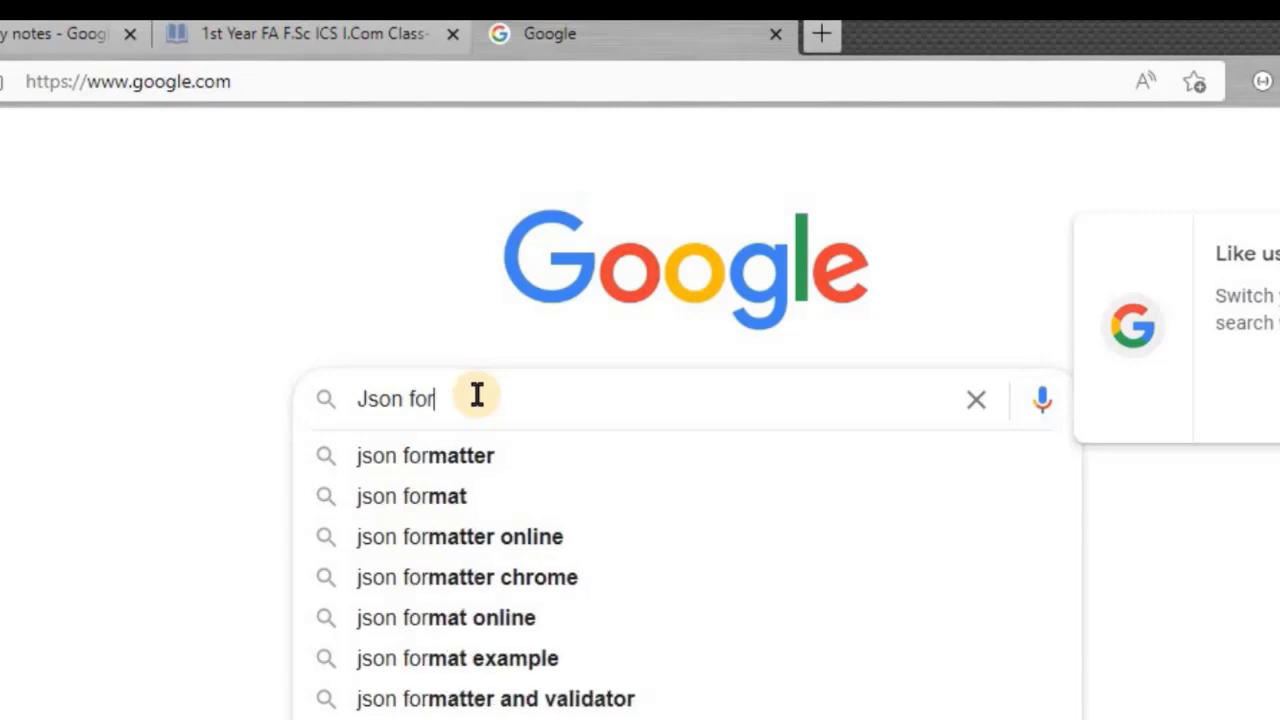
{"action": "key", "text": "Down"}
{"action": "type", "text": "chrom"}
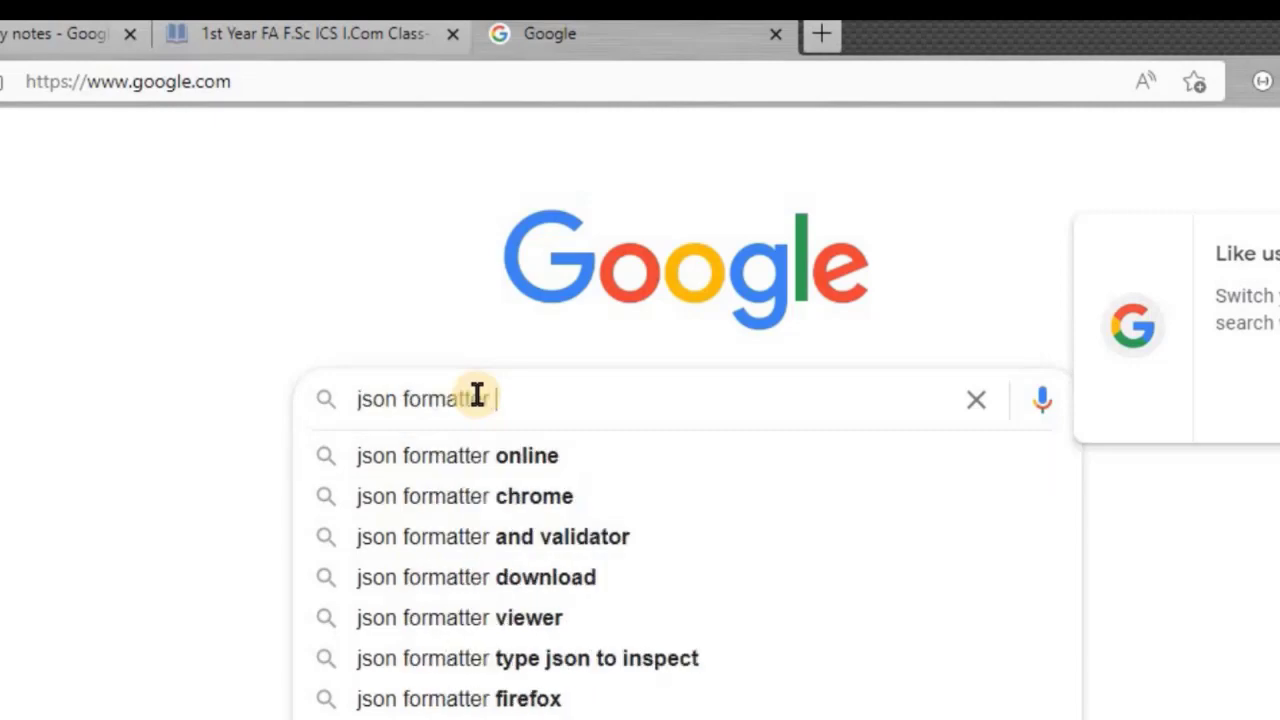
{"action": "type", "text": "e eze"}
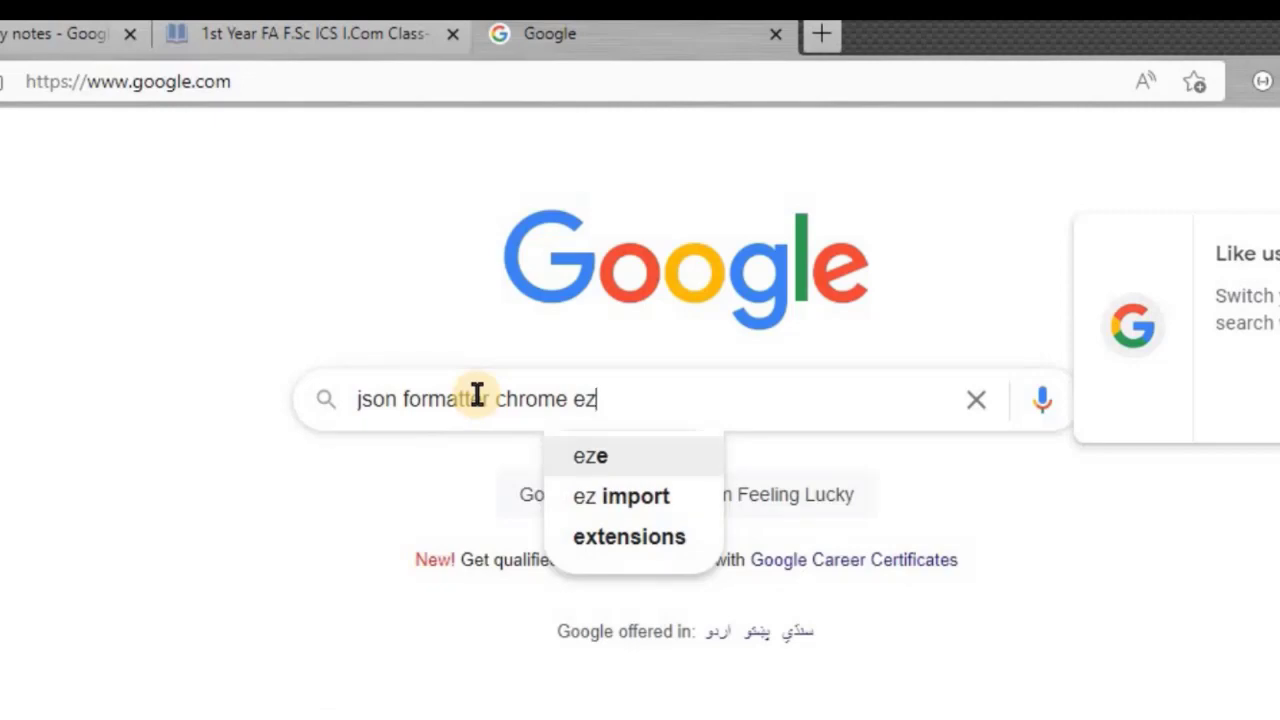
{"action": "key", "text": "BackSpace"}
{"action": "type", "text": "xtension"}
{"action": "key", "text": "Return"}
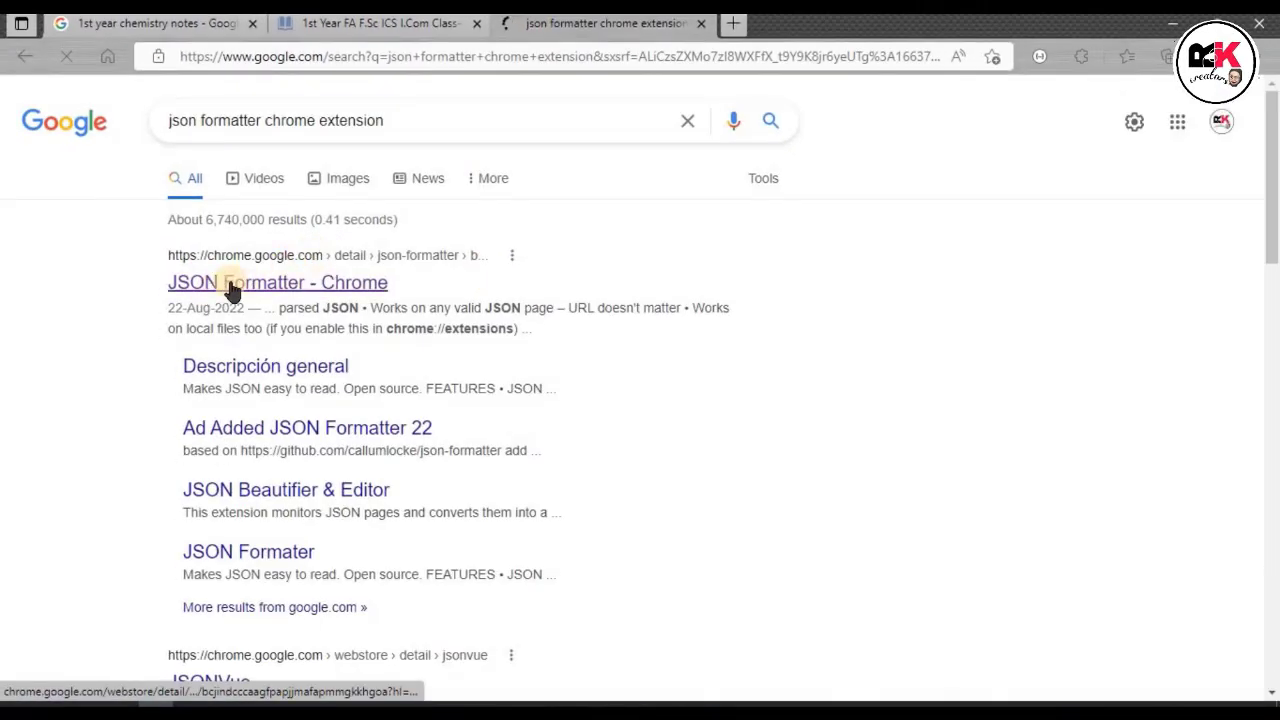
{"action": "left_click", "coordinate": [284, 290]}
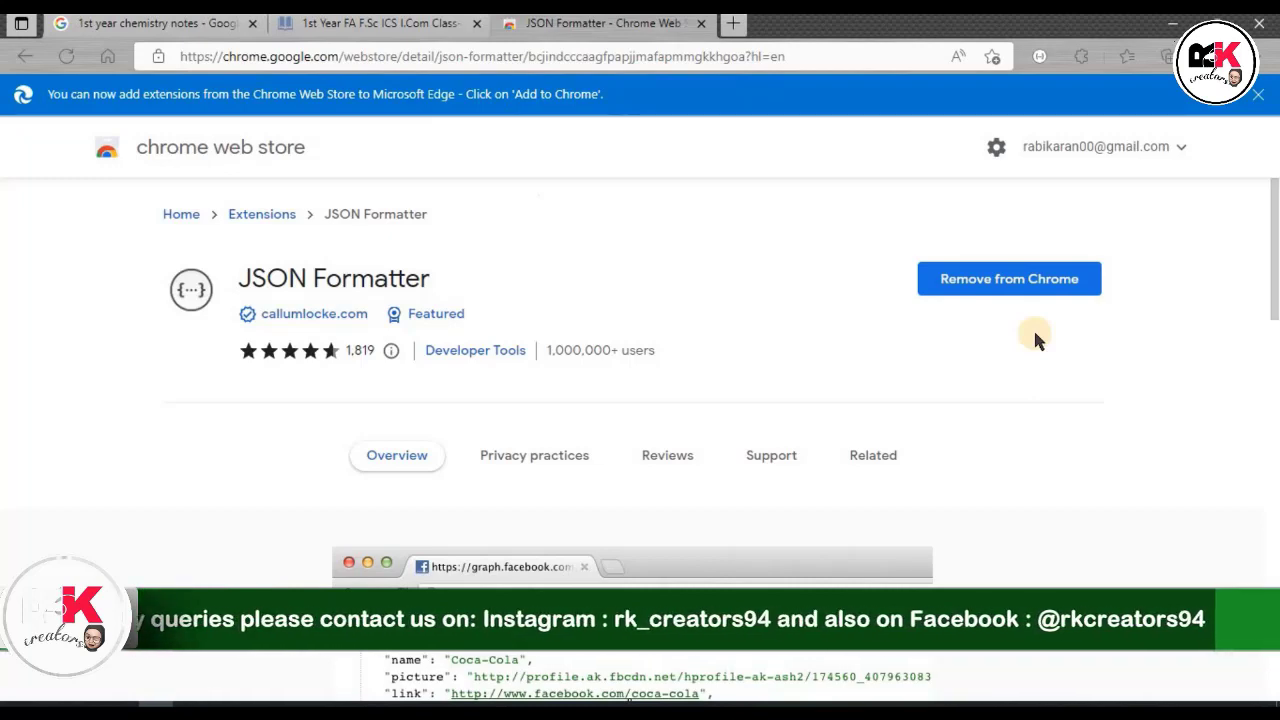
Step: Return to the Unit # 05 notes page and open the developer tools' network monitor beside the embedded document
{"action": "left_click", "coordinate": [365, 28]}
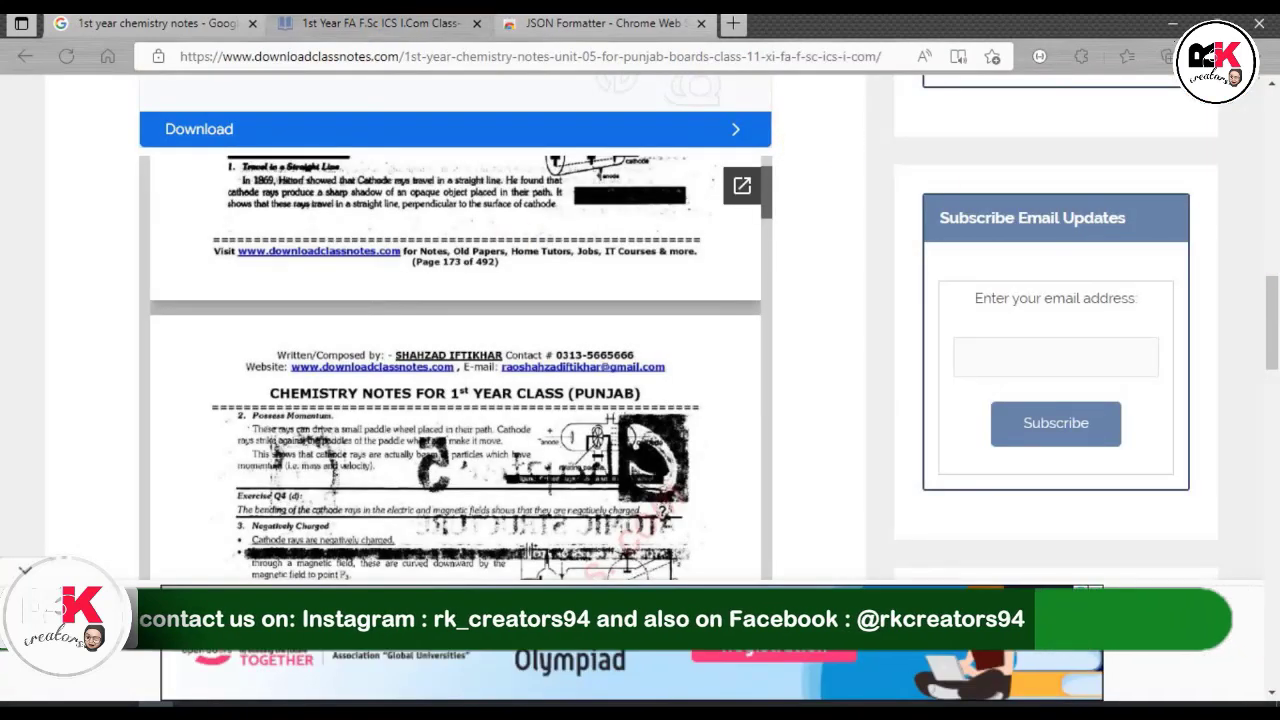
{"action": "mouse_move", "coordinate": [1272, 312]}
{"action": "left_mouse_down"}
{"action": "mouse_move", "coordinate": [1272, 244]}
{"action": "mouse_move", "coordinate": [1272, 292]}
{"action": "left_mouse_up"}
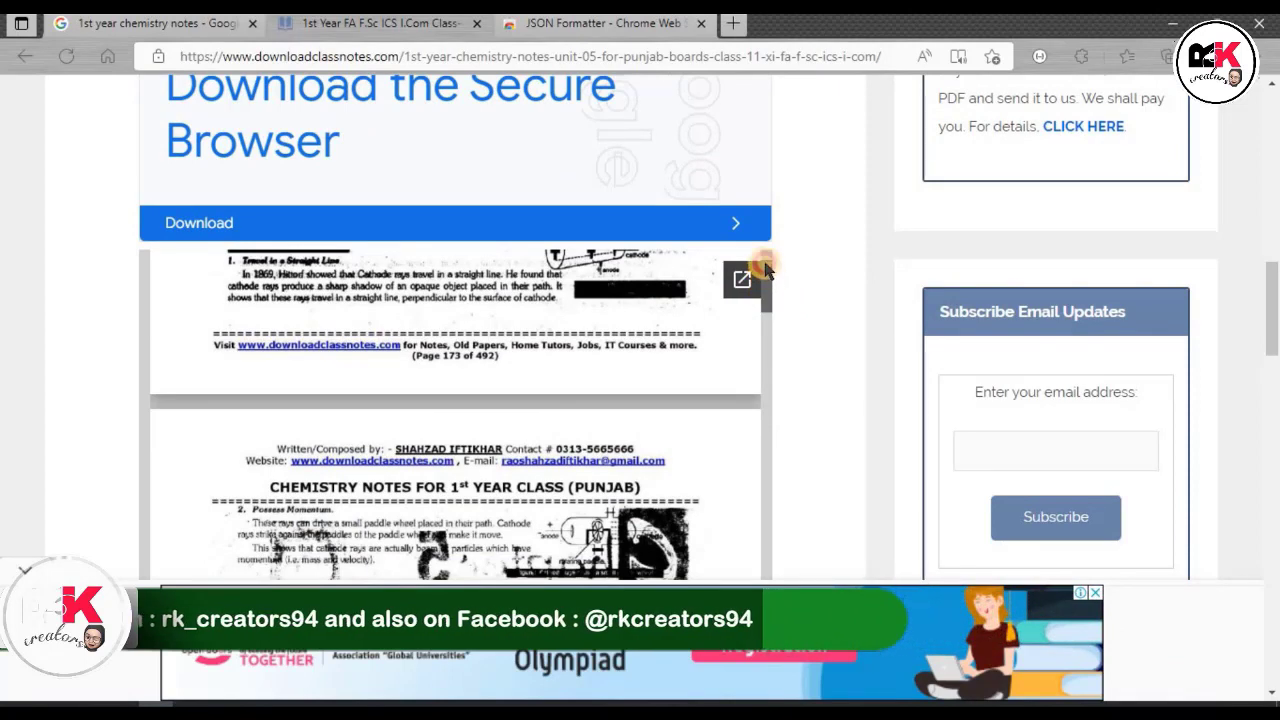
{"action": "right_click", "coordinate": [799, 338]}
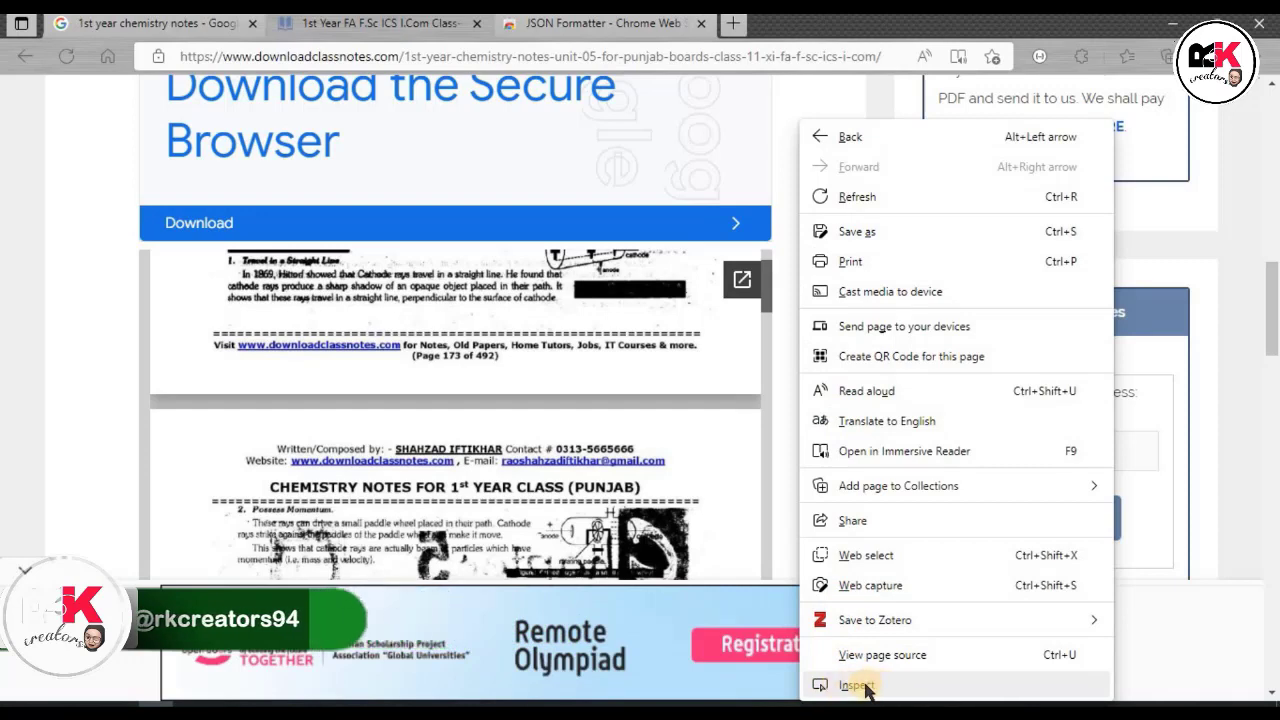
{"action": "scroll", "coordinate": [769, 484], "scroll_direction": "down", "scroll_amount": 3}
{"action": "scroll", "coordinate": [772, 489], "scroll_direction": "down", "scroll_amount": 3}
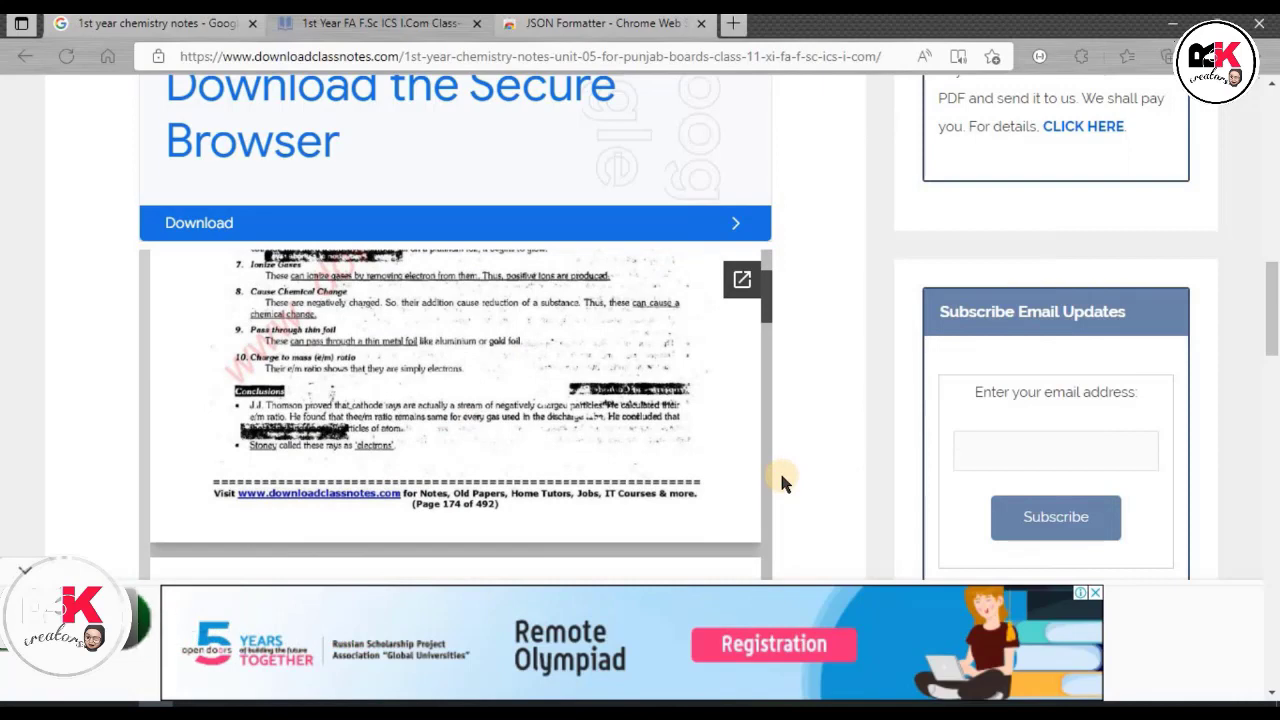
{"action": "key", "text": "ctrl+shift+i"}
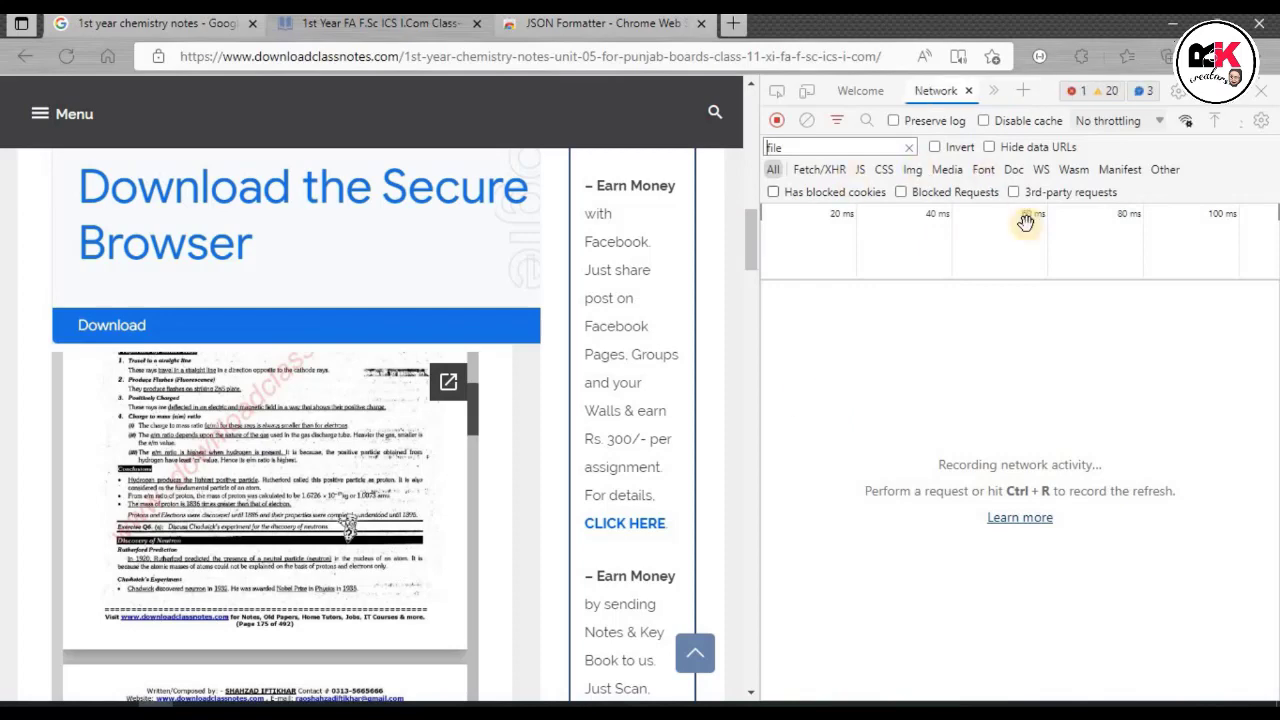
Step: Clear the network filter and go through the embedded document to its last page, 56, while its requests are recorded
{"action": "left_click", "coordinate": [764, 146]}
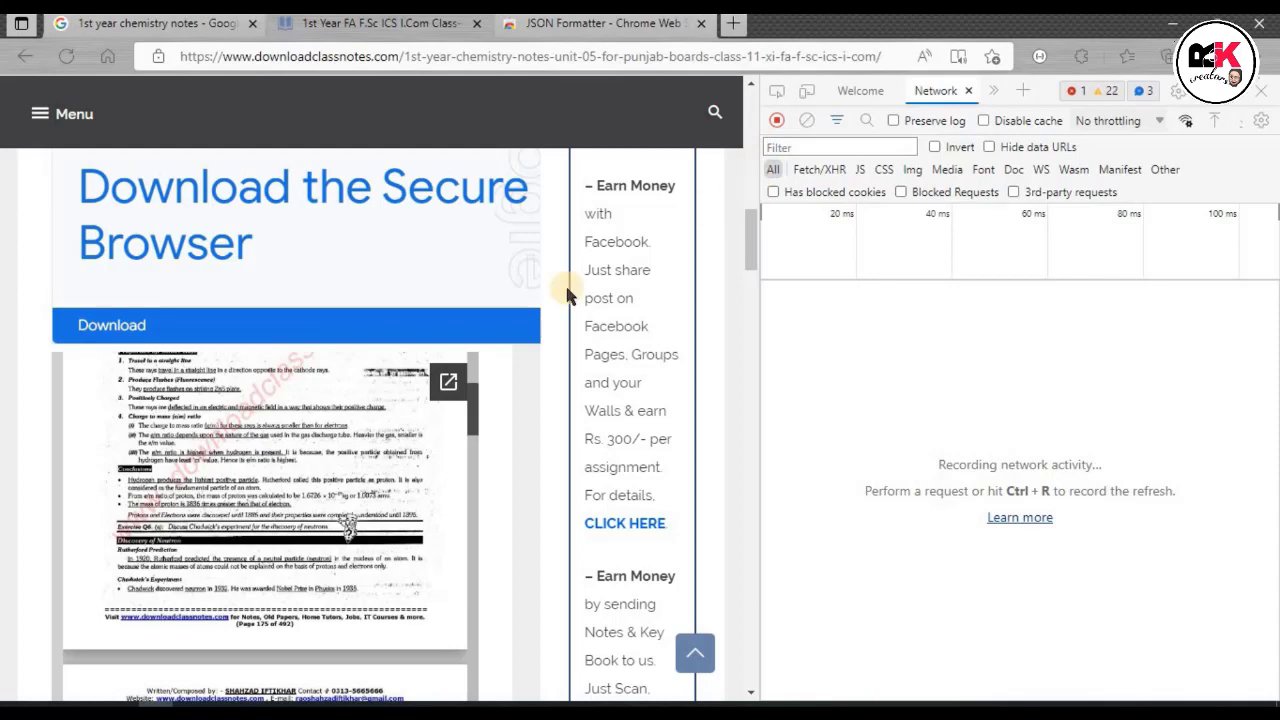
{"action": "left_click", "coordinate": [472, 410]}
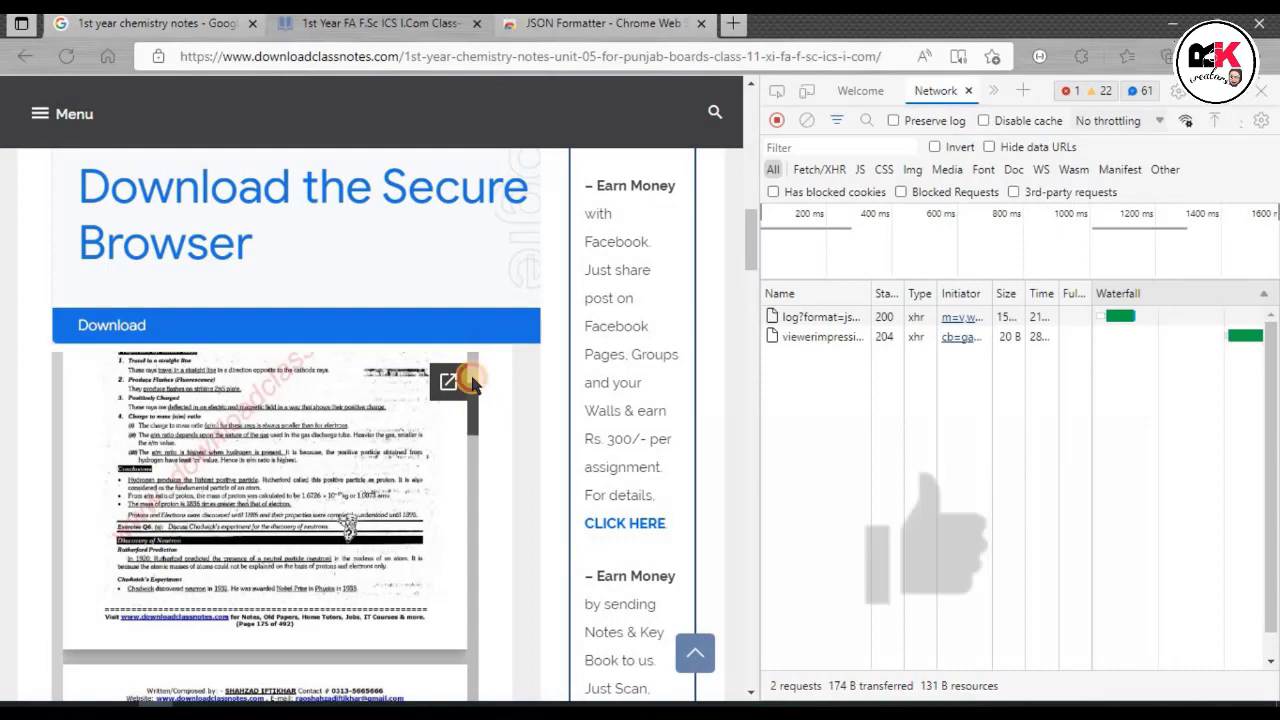
{"action": "scroll", "coordinate": [470, 385], "scroll_direction": "up", "scroll_amount": 1}
{"action": "scroll", "coordinate": [265, 525], "scroll_direction": "up", "scroll_amount": 5}
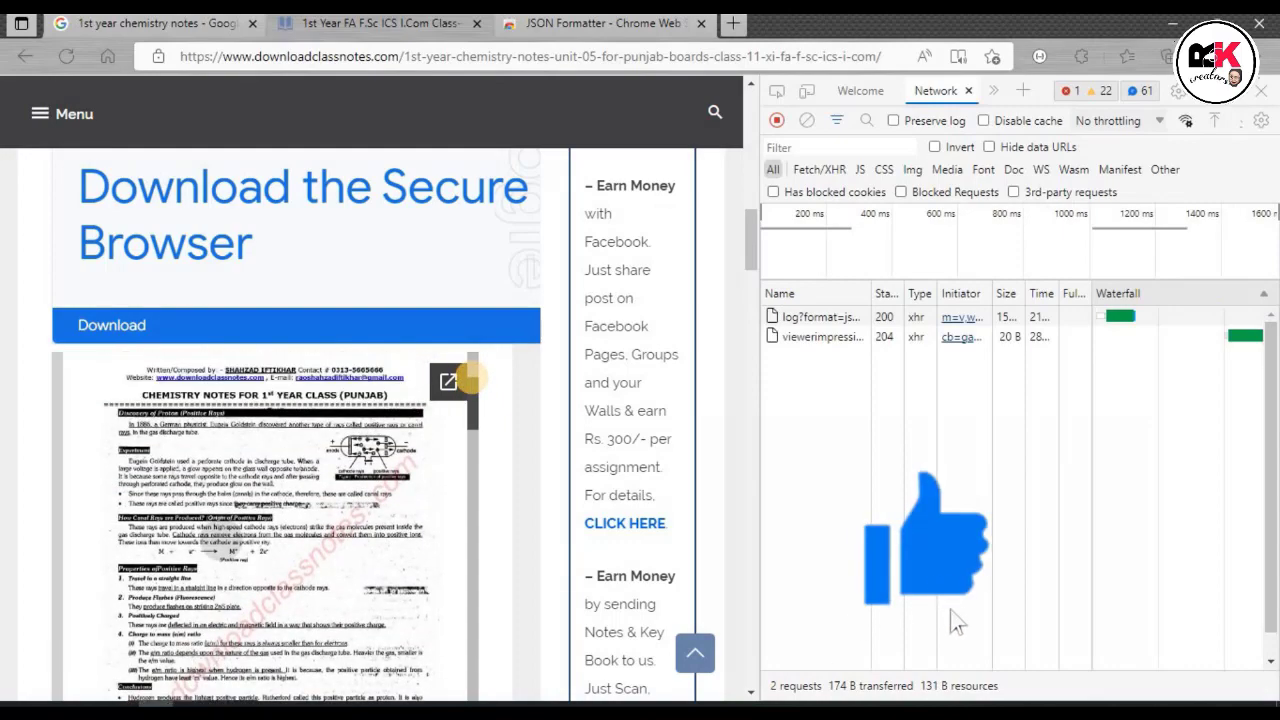
{"action": "scroll", "coordinate": [468, 377], "scroll_direction": "up", "scroll_amount": 10}
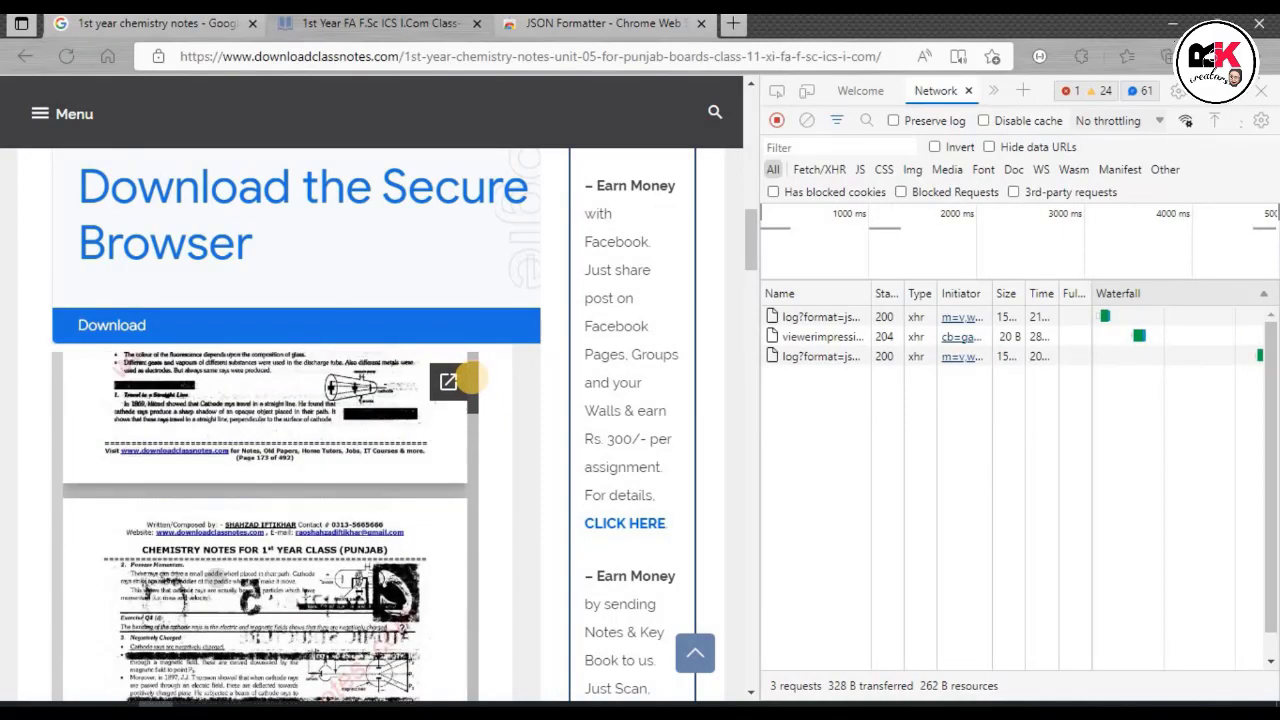
{"action": "scroll", "coordinate": [468, 377], "scroll_direction": "up", "scroll_amount": 5}
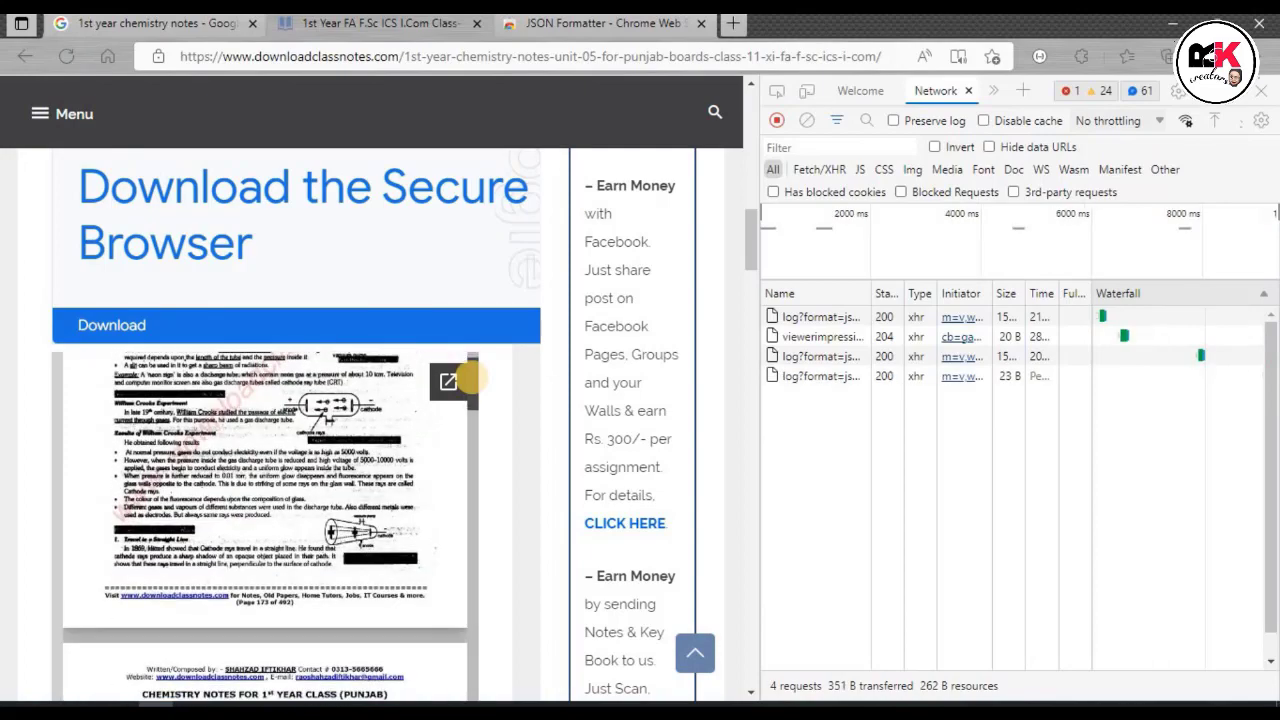
{"action": "scroll", "coordinate": [470, 385], "scroll_direction": "down", "scroll_amount": 5}
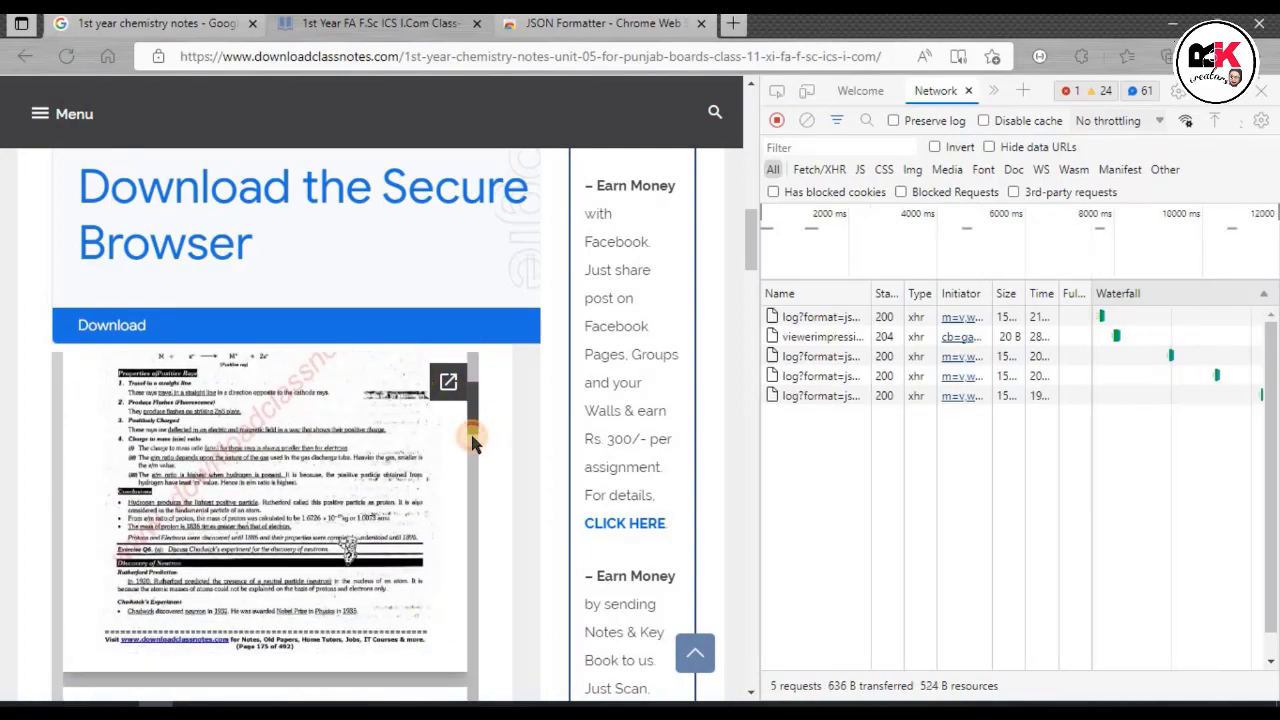
{"action": "scroll", "coordinate": [470, 435], "scroll_direction": "down", "scroll_amount": 3}
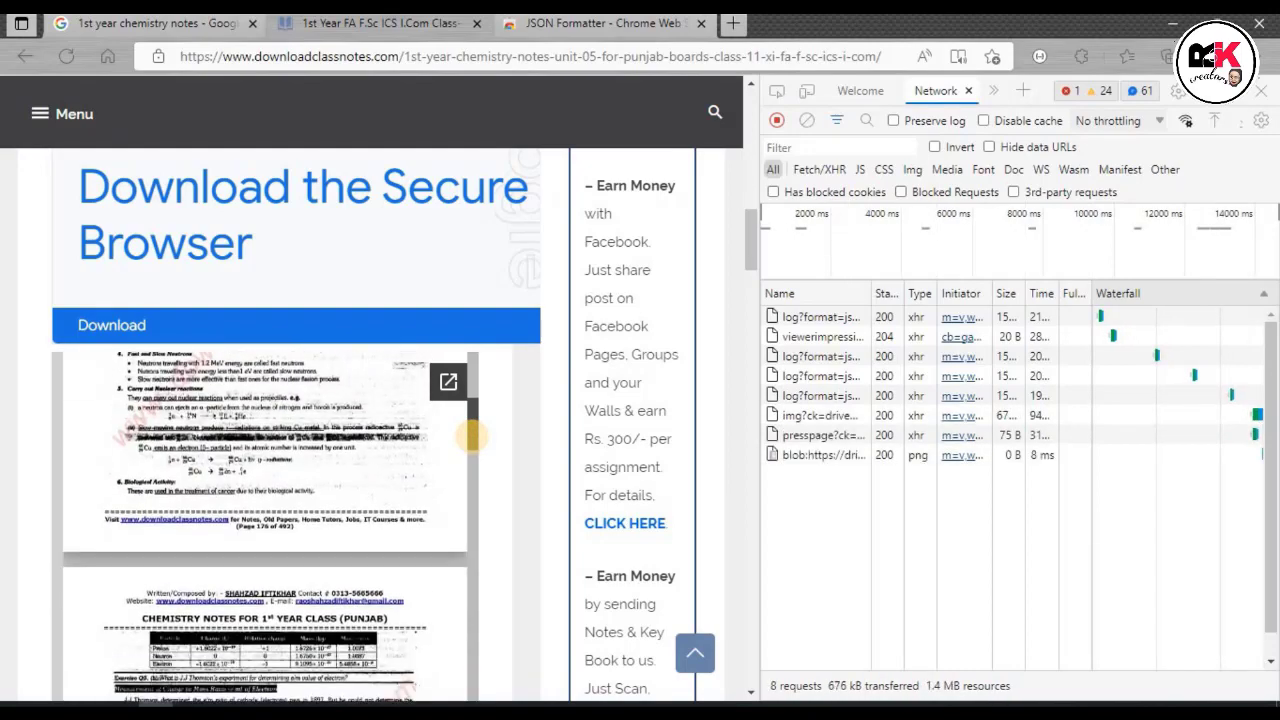
{"action": "scroll", "coordinate": [470, 435], "scroll_direction": "down", "scroll_amount": 5}
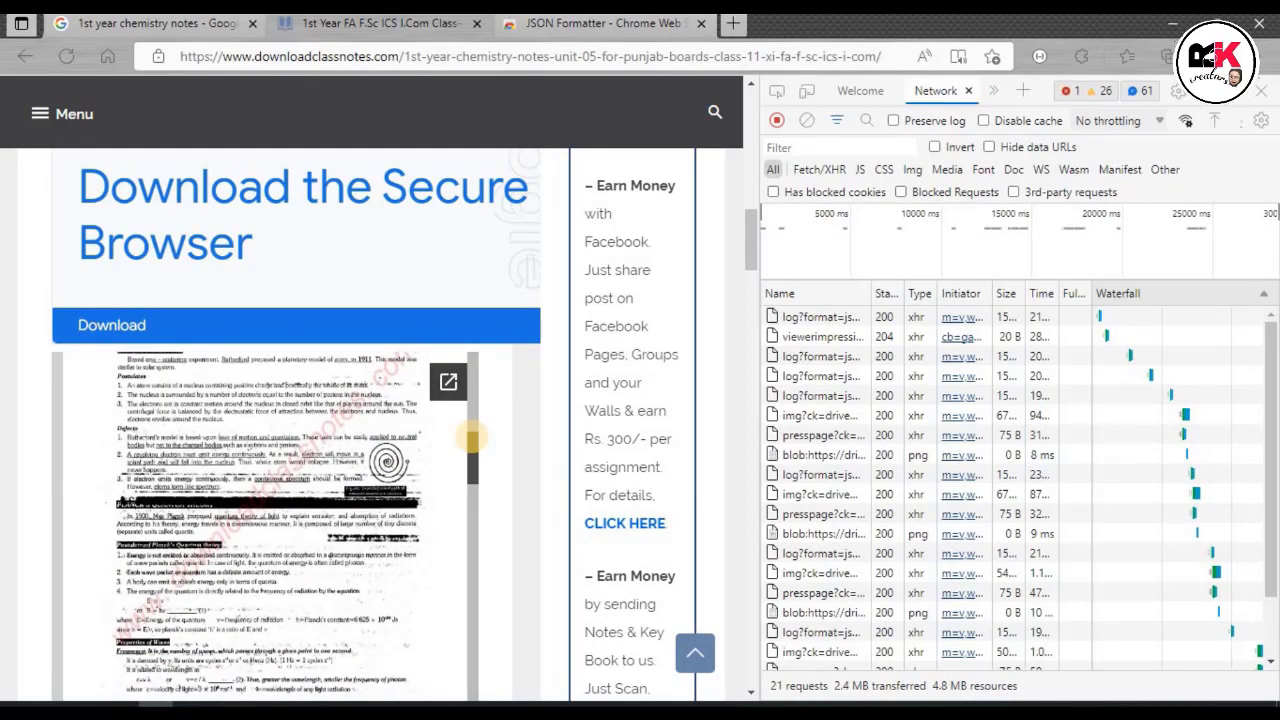
{"action": "scroll", "coordinate": [470, 435], "scroll_direction": "down", "scroll_amount": 5}
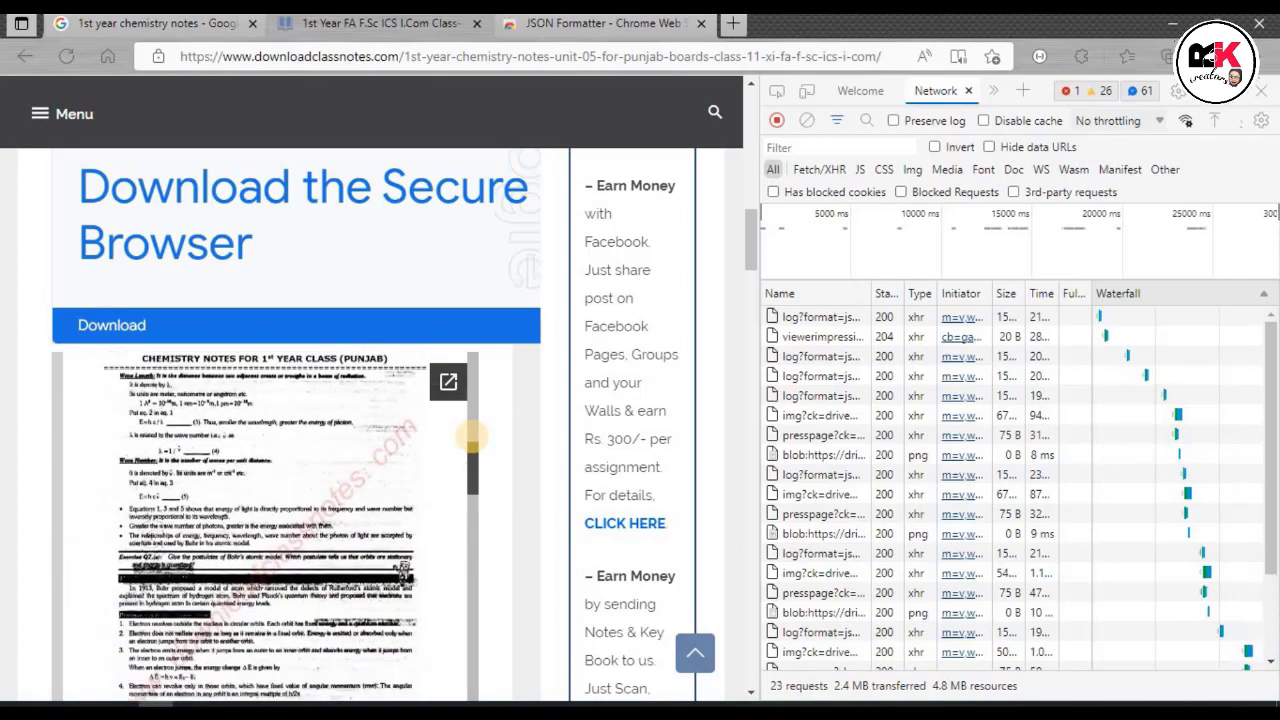
{"action": "scroll", "coordinate": [470, 435], "scroll_direction": "down", "scroll_amount": 5}
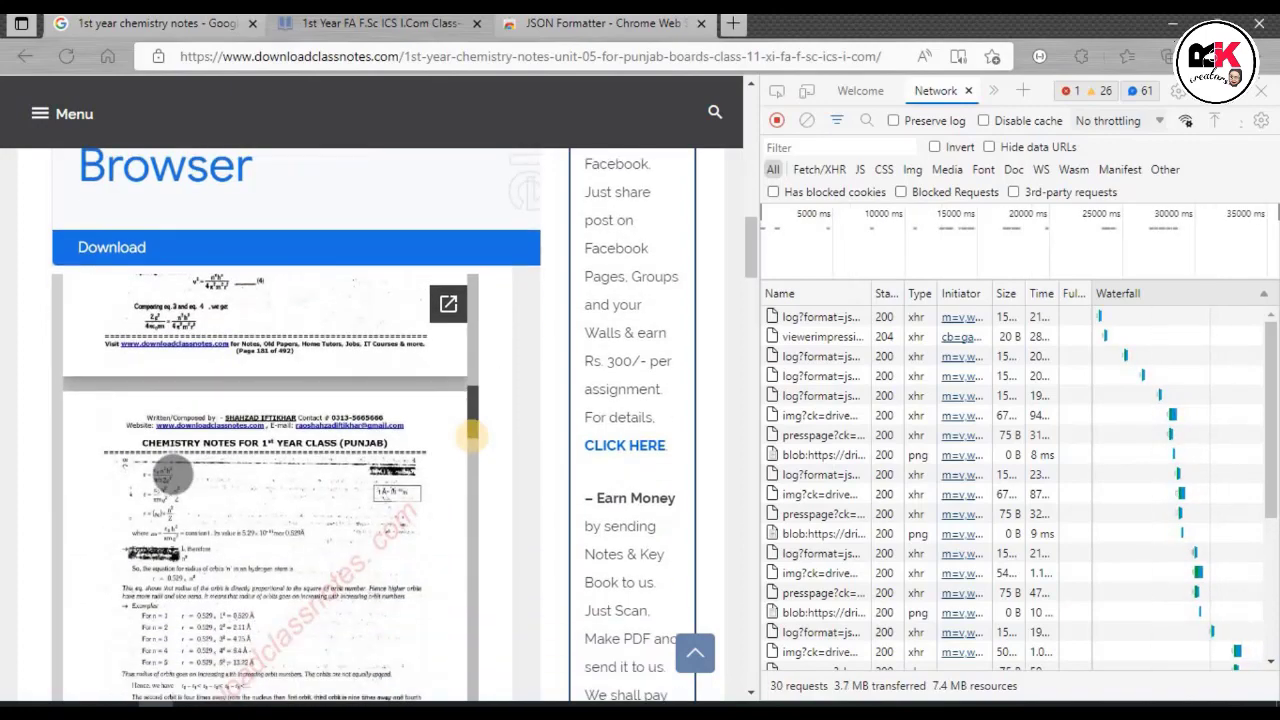
{"action": "scroll", "coordinate": [470, 435], "scroll_direction": "down", "scroll_amount": 5}
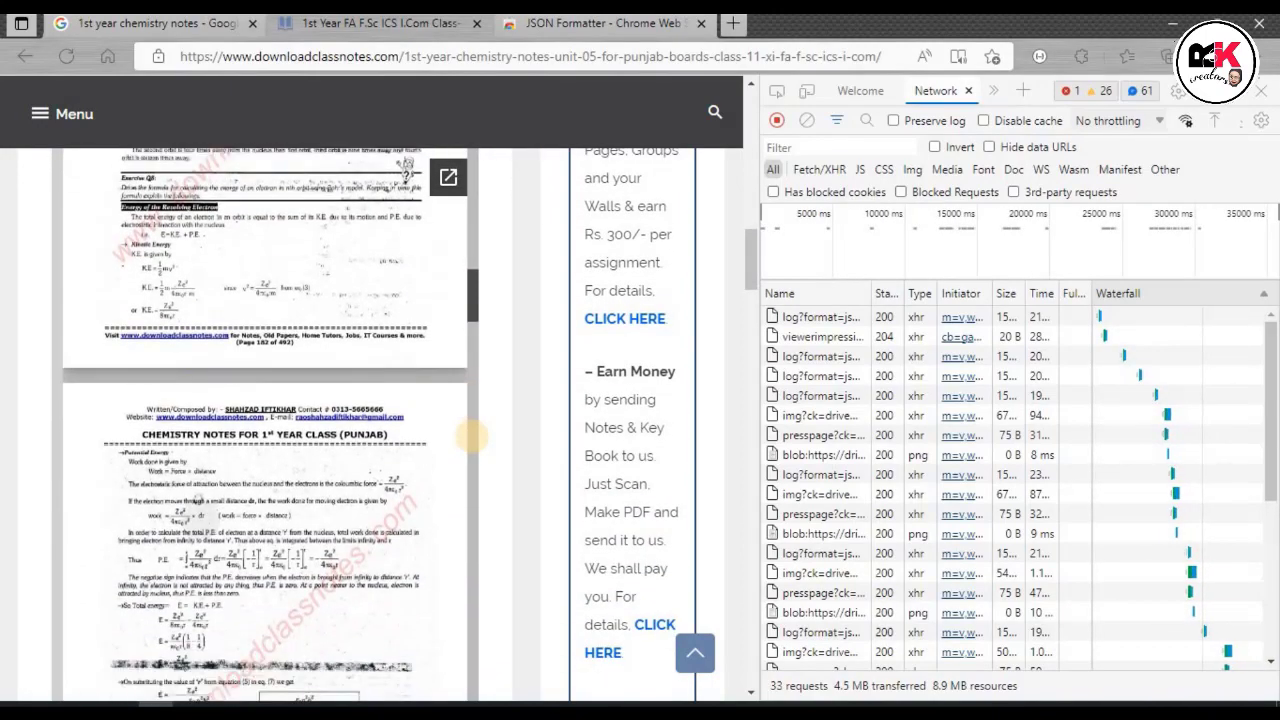
{"action": "scroll", "coordinate": [470, 435], "scroll_direction": "down", "scroll_amount": 5}
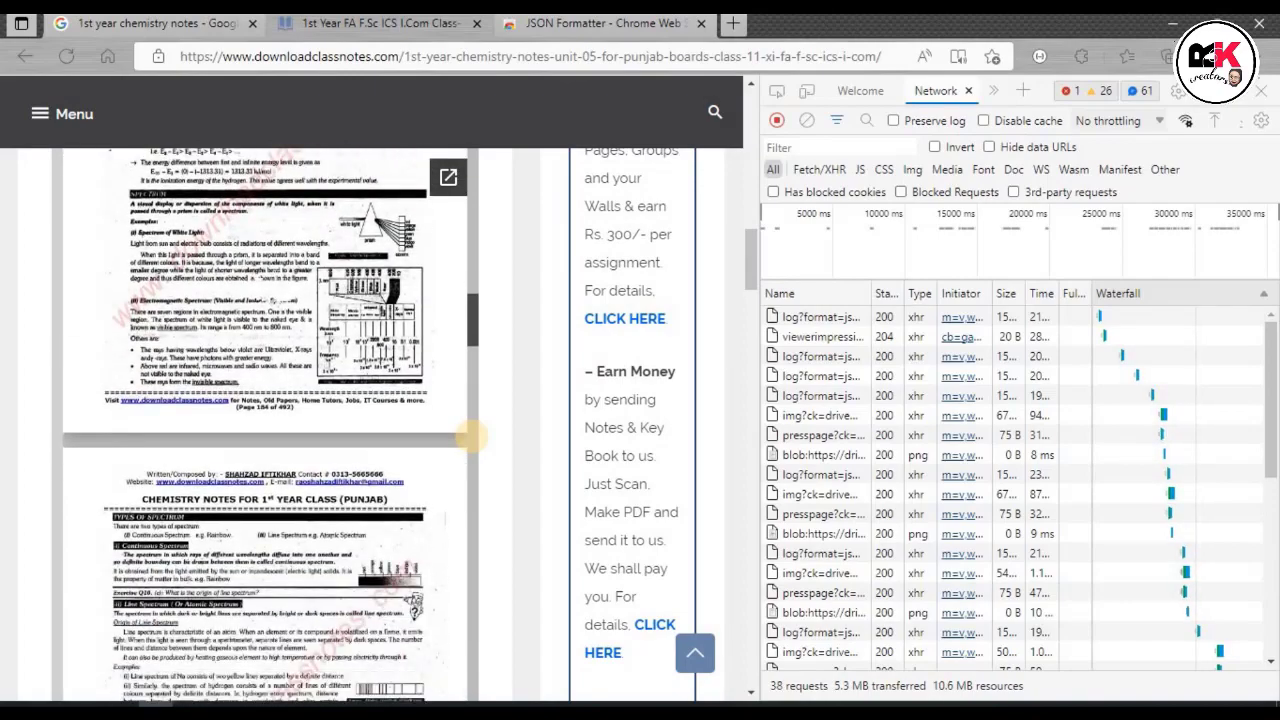
{"action": "scroll", "coordinate": [470, 435], "scroll_direction": "down", "scroll_amount": 5}
{"action": "scroll", "coordinate": [470, 435], "scroll_direction": "down", "scroll_amount": 15}
{"action": "scroll", "coordinate": [470, 435], "scroll_direction": "down", "scroll_amount": 5}
{"action": "left_click_drag", "start_coordinate": [472, 425], "coordinate": [474, 690]}
{"action": "scroll", "coordinate": [746, 285], "scroll_direction": "down", "scroll_amount": 3}
{"action": "left_click", "coordinate": [474, 500]}
{"action": "left_click_drag", "start_coordinate": [474, 500], "coordinate": [474, 638]}
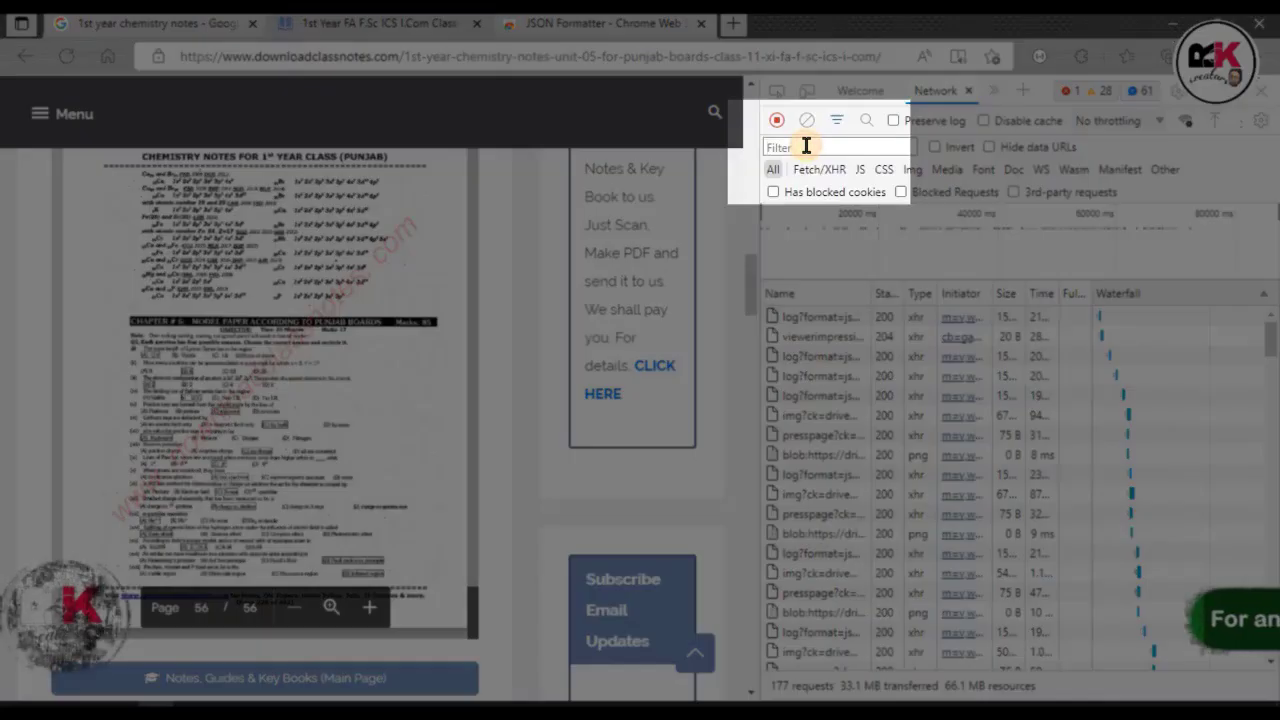
Step: Filter the network requests by "file", reload the page, and open the preview request in its own tab
{"action": "type", "text": "file"}
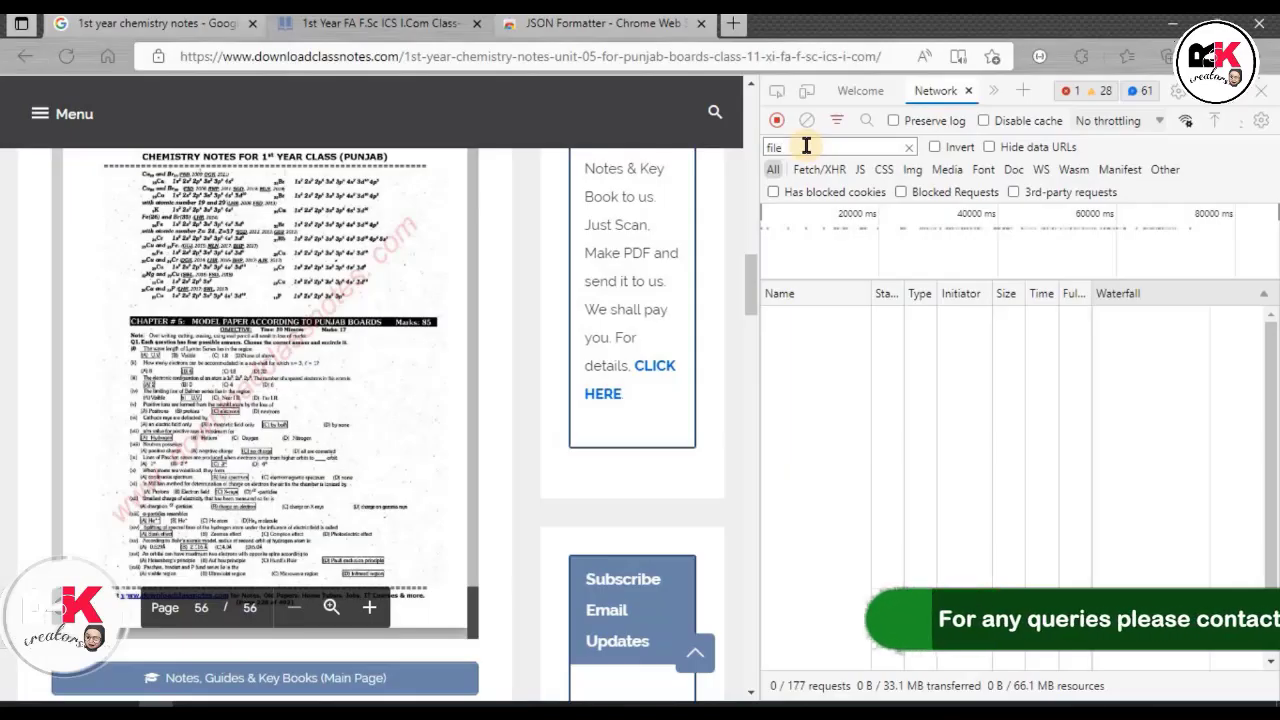
{"action": "key", "text": "ctrl+r"}
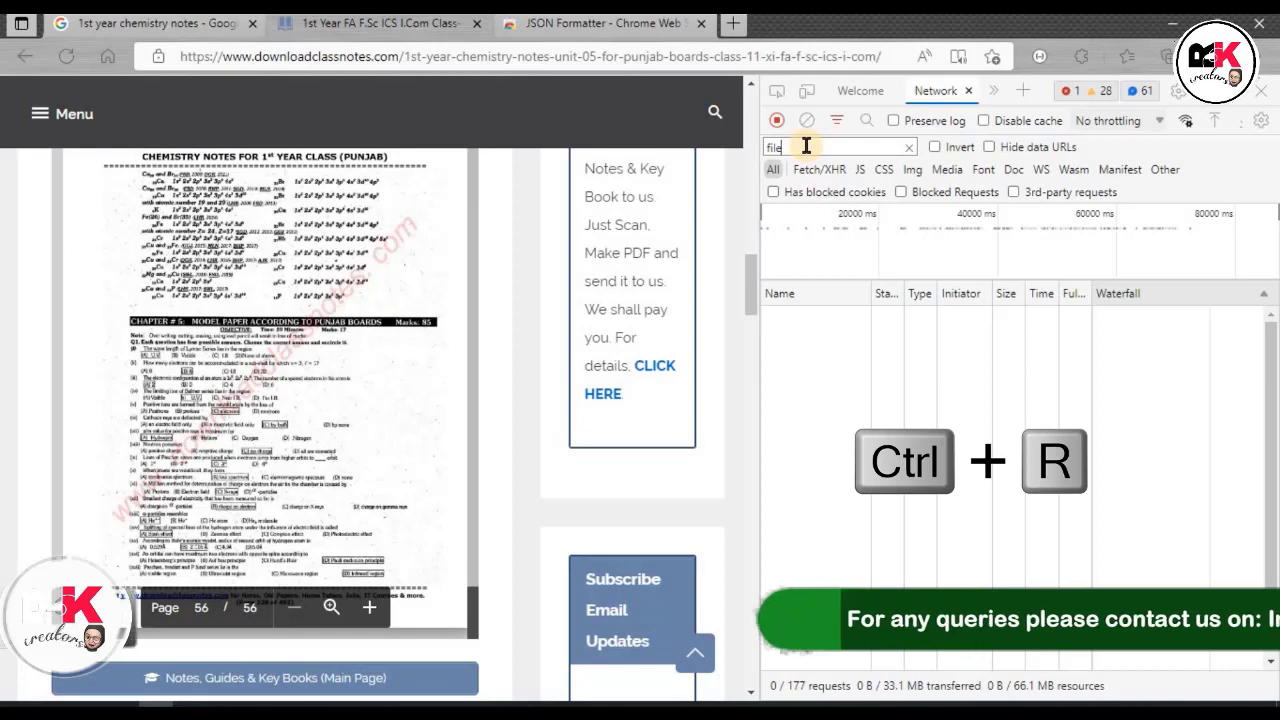
{"action": "key", "text": "ctrl+r"}
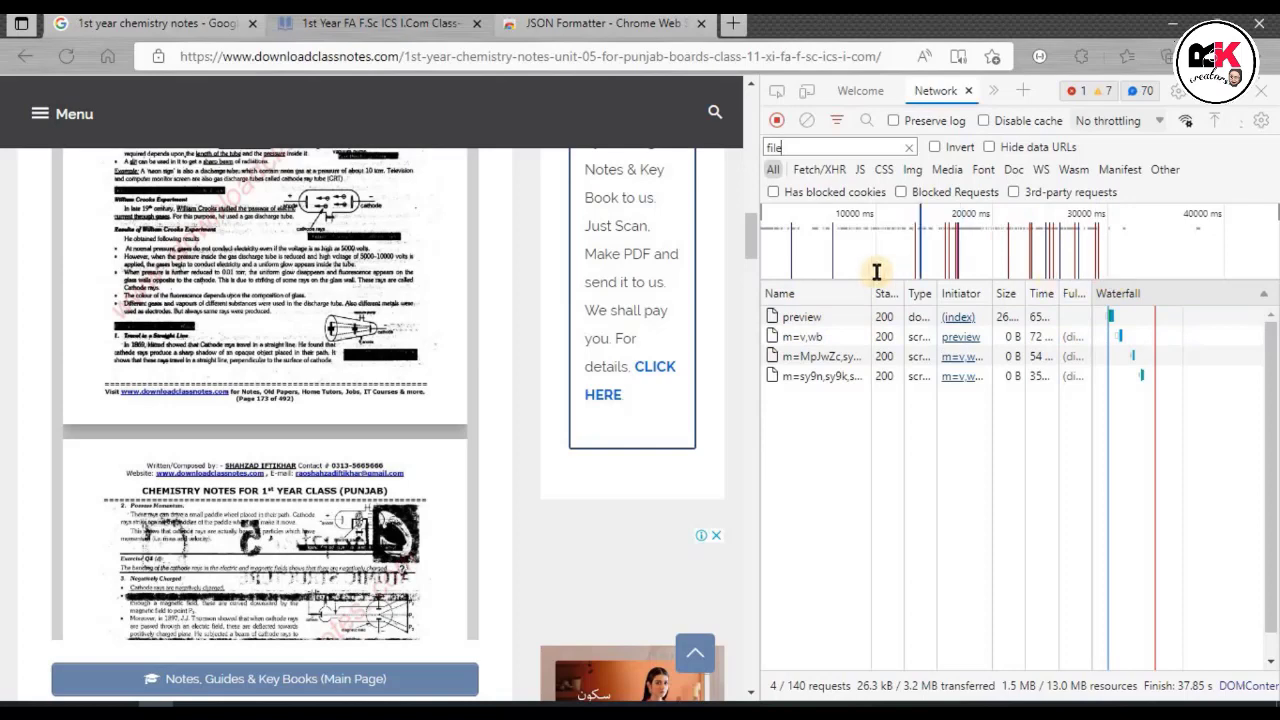
{"action": "double_click", "coordinate": [800, 318]}
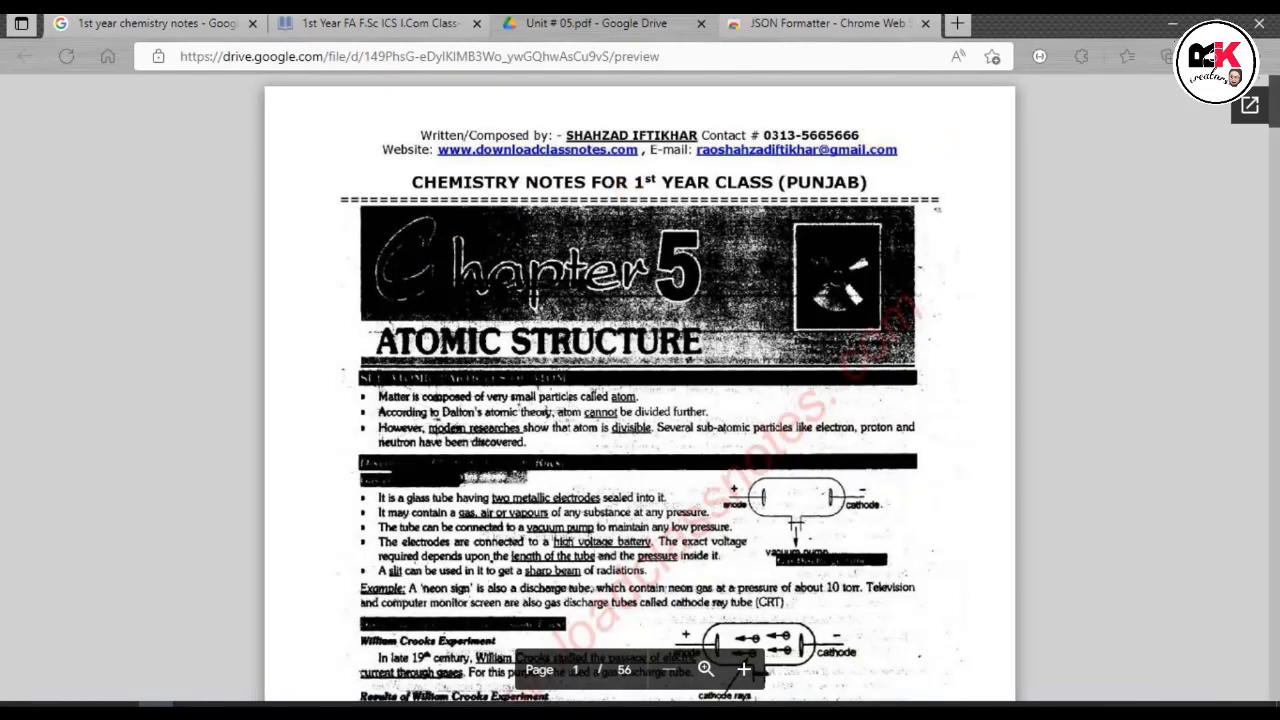
Step: Compare the Google Drive preview of Unit # 05.pdf with the document embedded on the notes page
{"action": "scroll", "coordinate": [1272, 118], "scroll_direction": "down", "scroll_amount": 15}
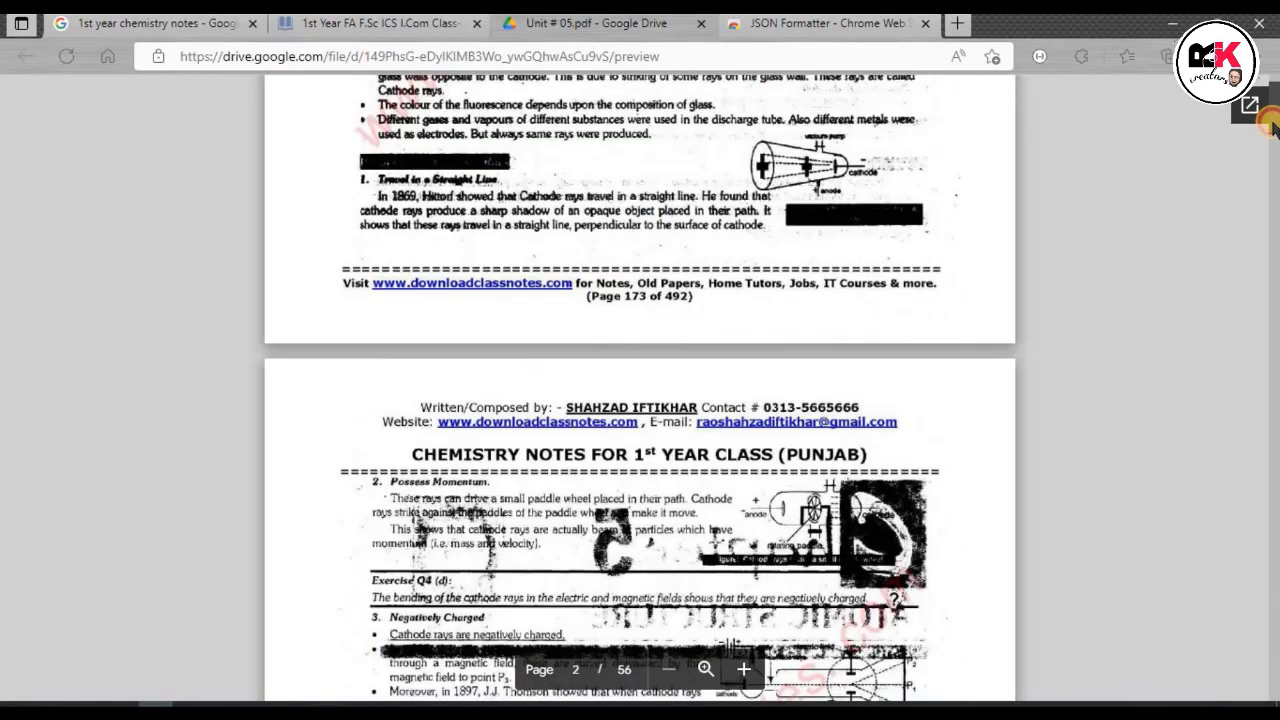
{"action": "mouse_move", "coordinate": [1275, 142]}
{"action": "left_mouse_down"}
{"action": "mouse_move", "coordinate": [1276, 200]}
{"action": "mouse_move", "coordinate": [1274, 117]}
{"action": "left_mouse_up"}
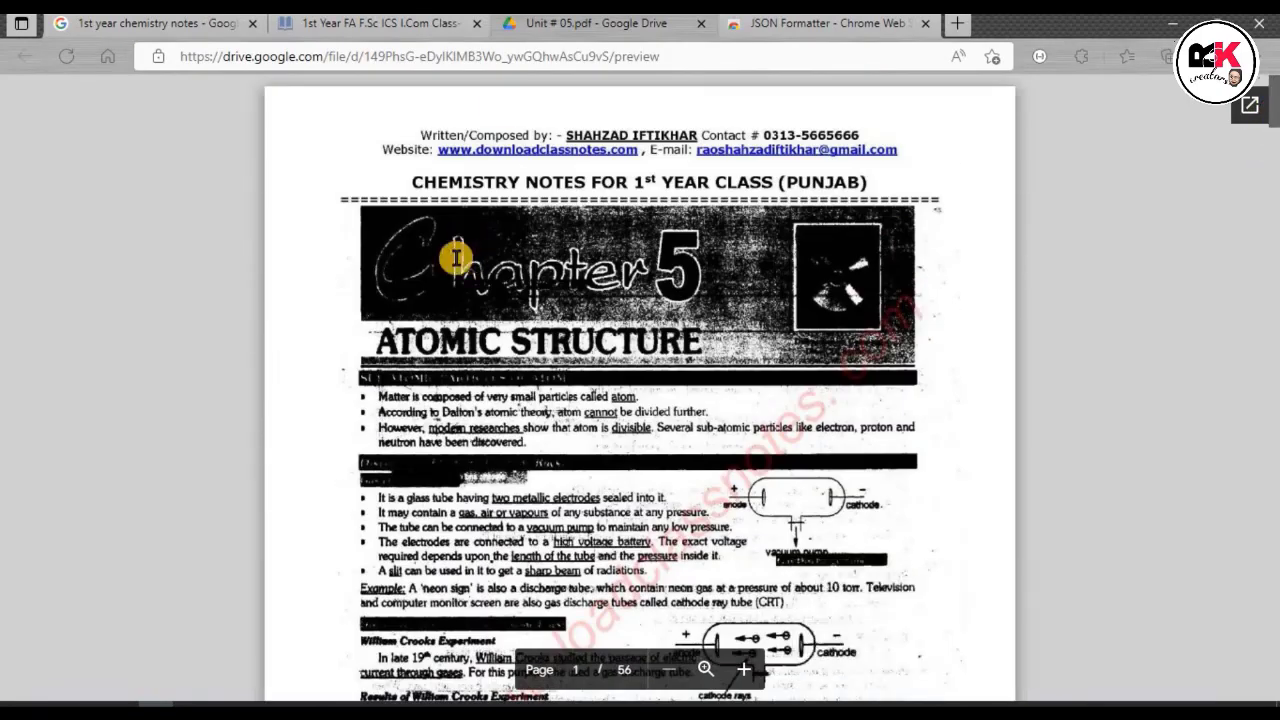
{"action": "left_click", "coordinate": [376, 26]}
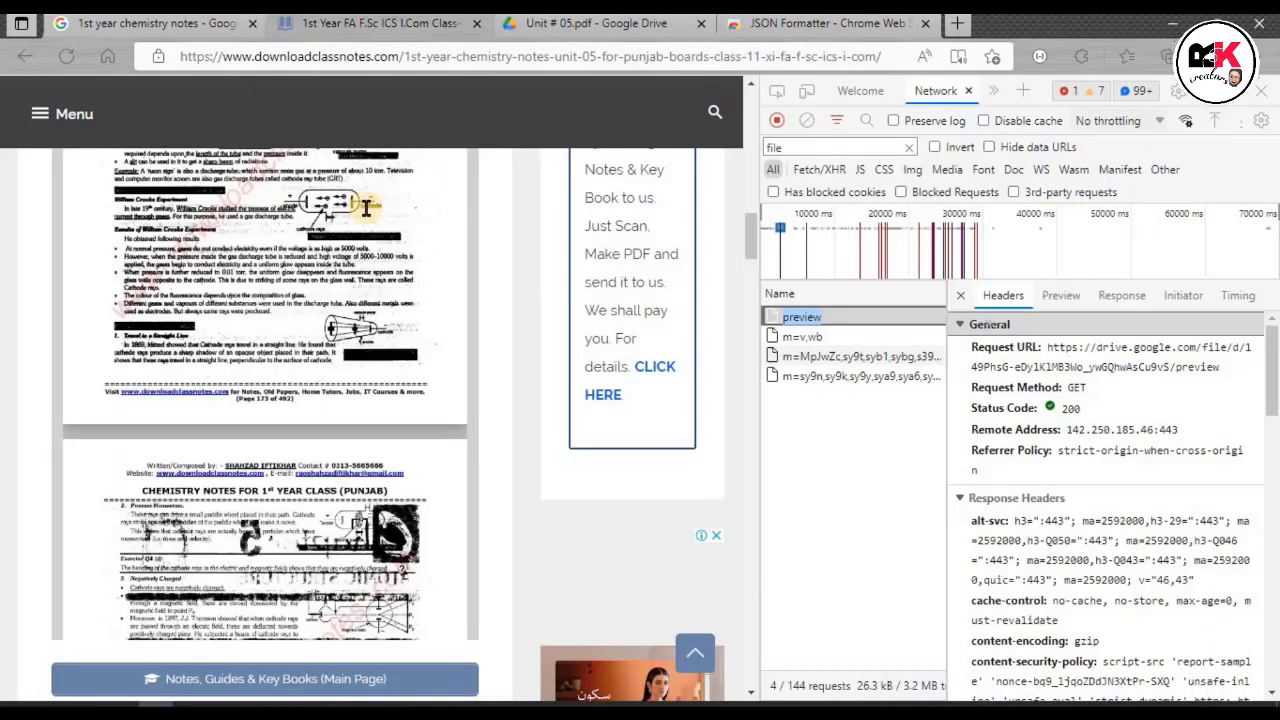
{"action": "scroll", "coordinate": [366, 207], "scroll_direction": "up", "scroll_amount": 10}
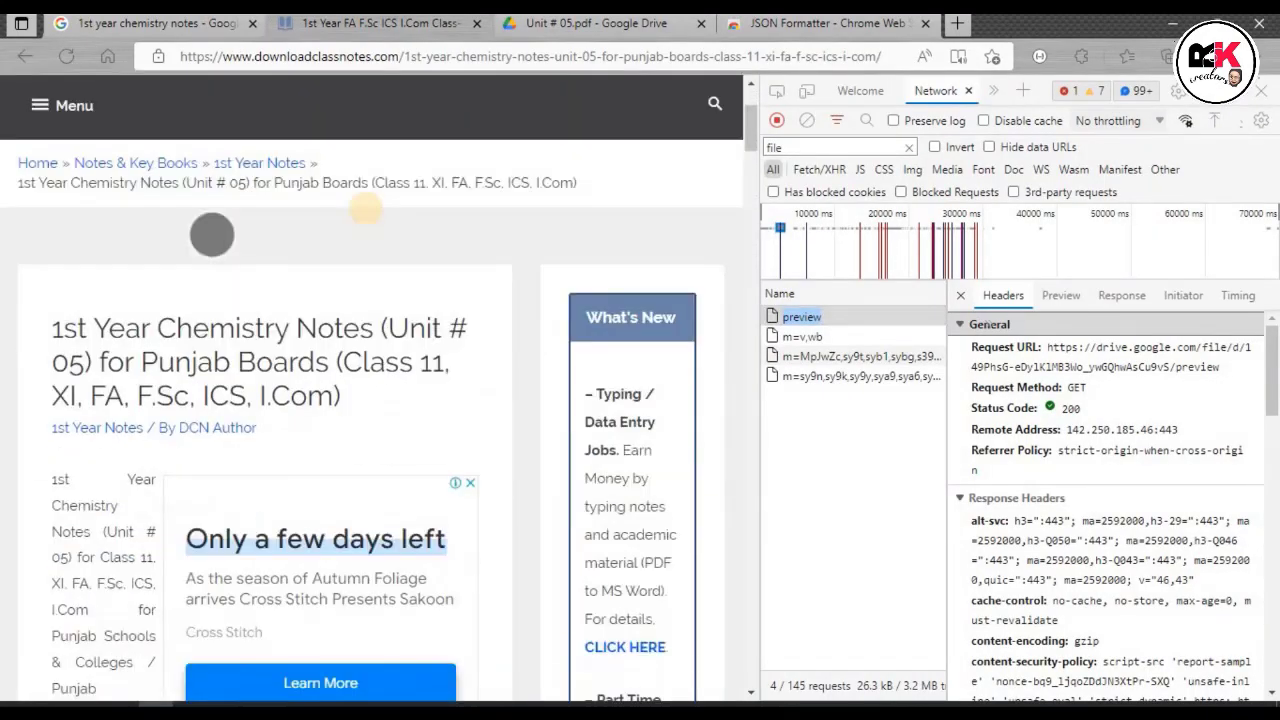
{"action": "scroll", "coordinate": [366, 207], "scroll_direction": "down", "scroll_amount": 4}
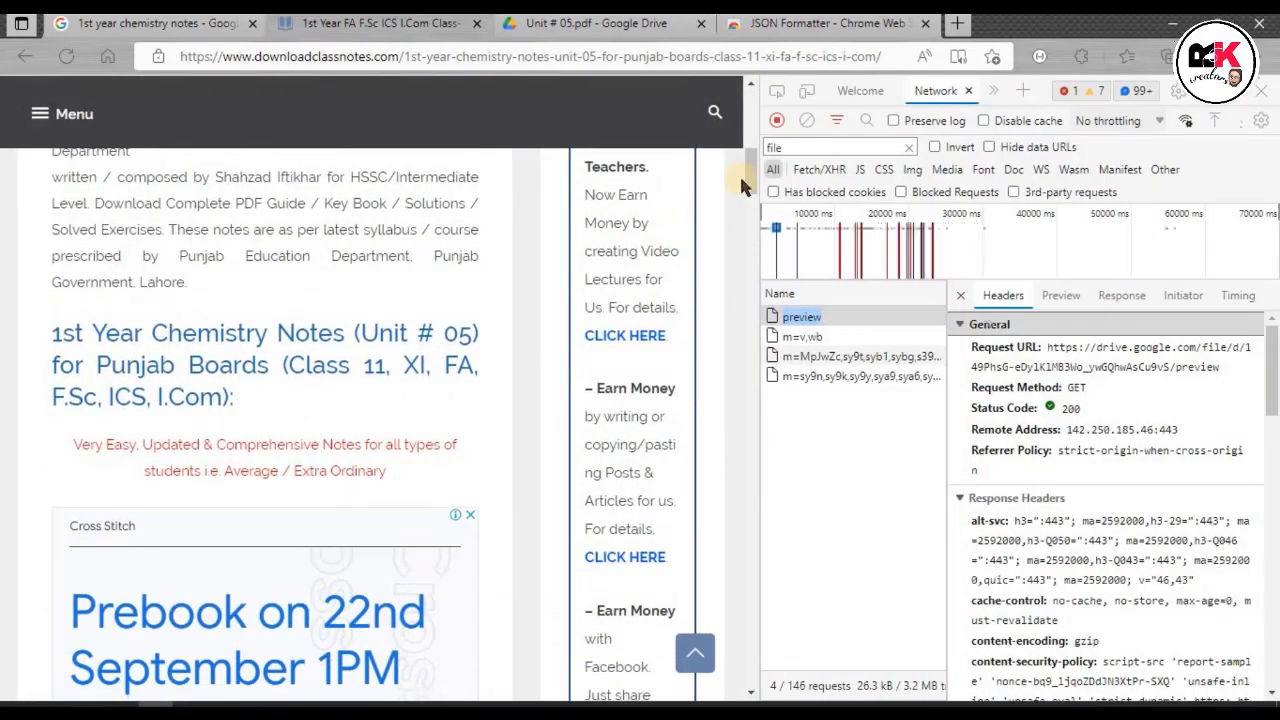
{"action": "scroll", "coordinate": [401, 187], "scroll_direction": "down", "scroll_amount": 5}
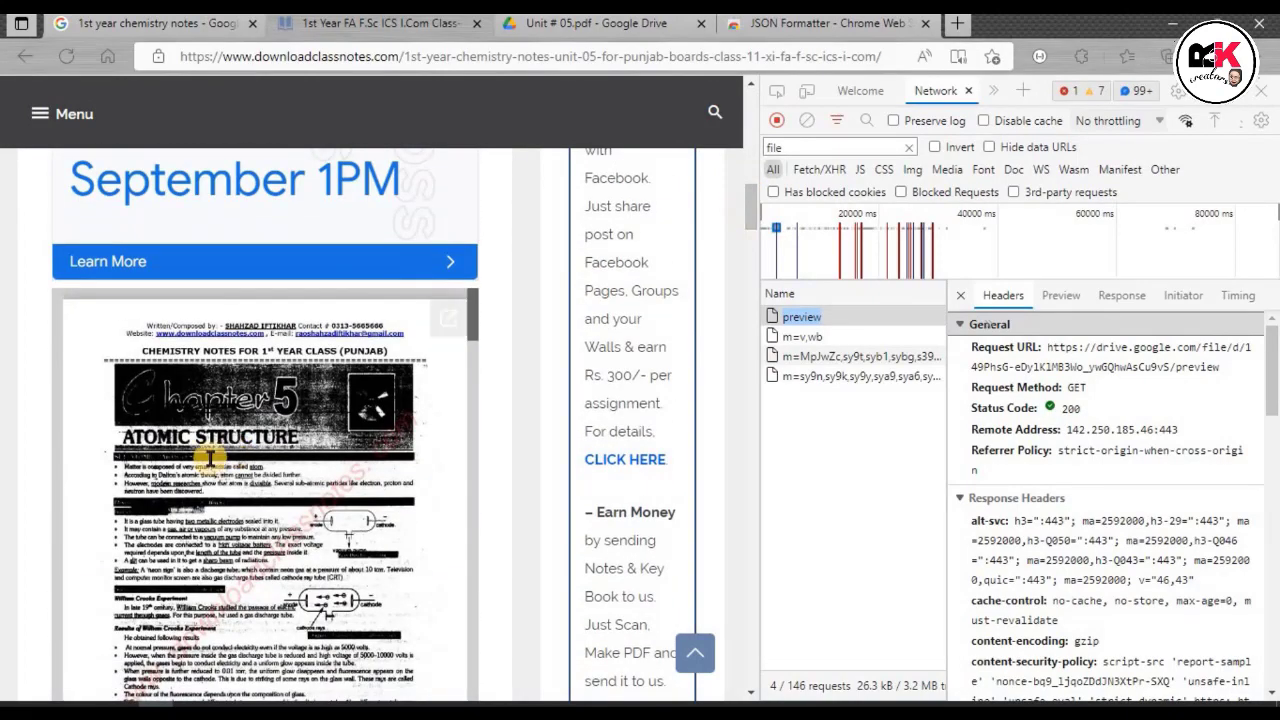
{"action": "left_click", "coordinate": [571, 34]}
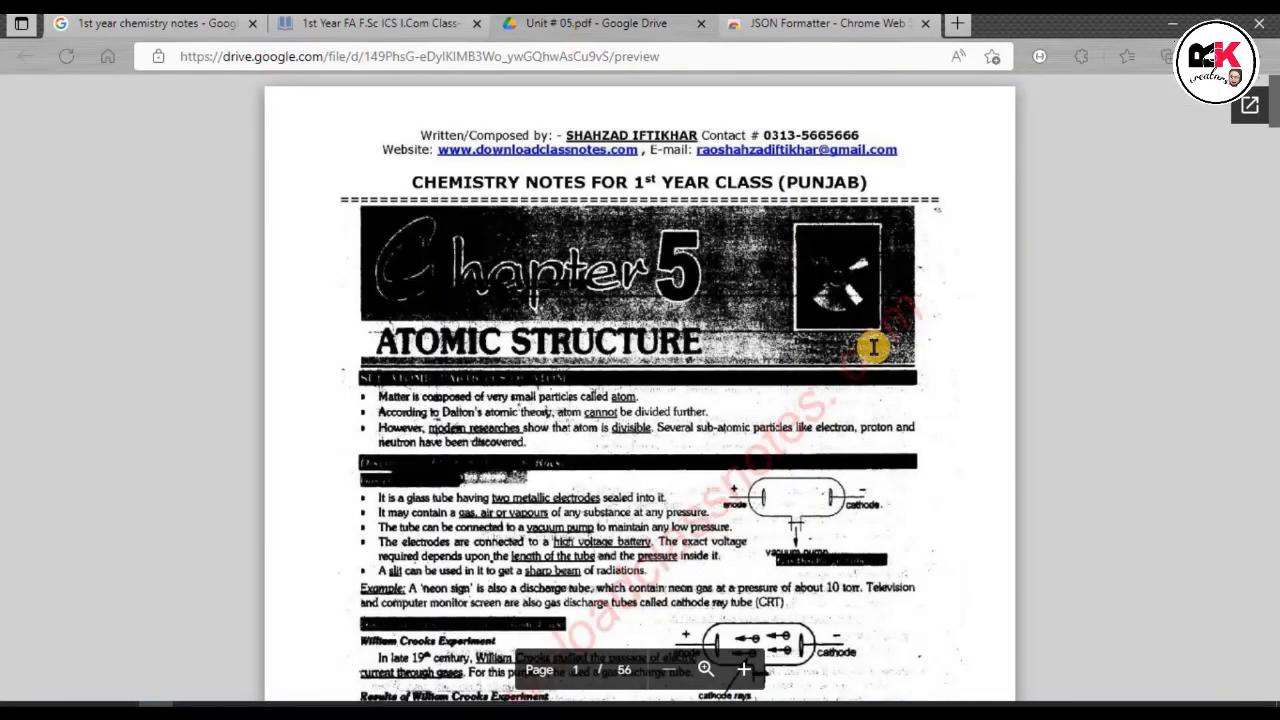
Step: Open the previewed document in the full Google Drive viewer and download the PDF
{"action": "mouse_move", "coordinate": [1272, 104]}
{"action": "left_mouse_down"}
{"action": "mouse_move", "coordinate": [1274, 264]}
{"action": "mouse_move", "coordinate": [1273, 112]}
{"action": "mouse_move", "coordinate": [1253, 104]}
{"action": "left_mouse_up"}
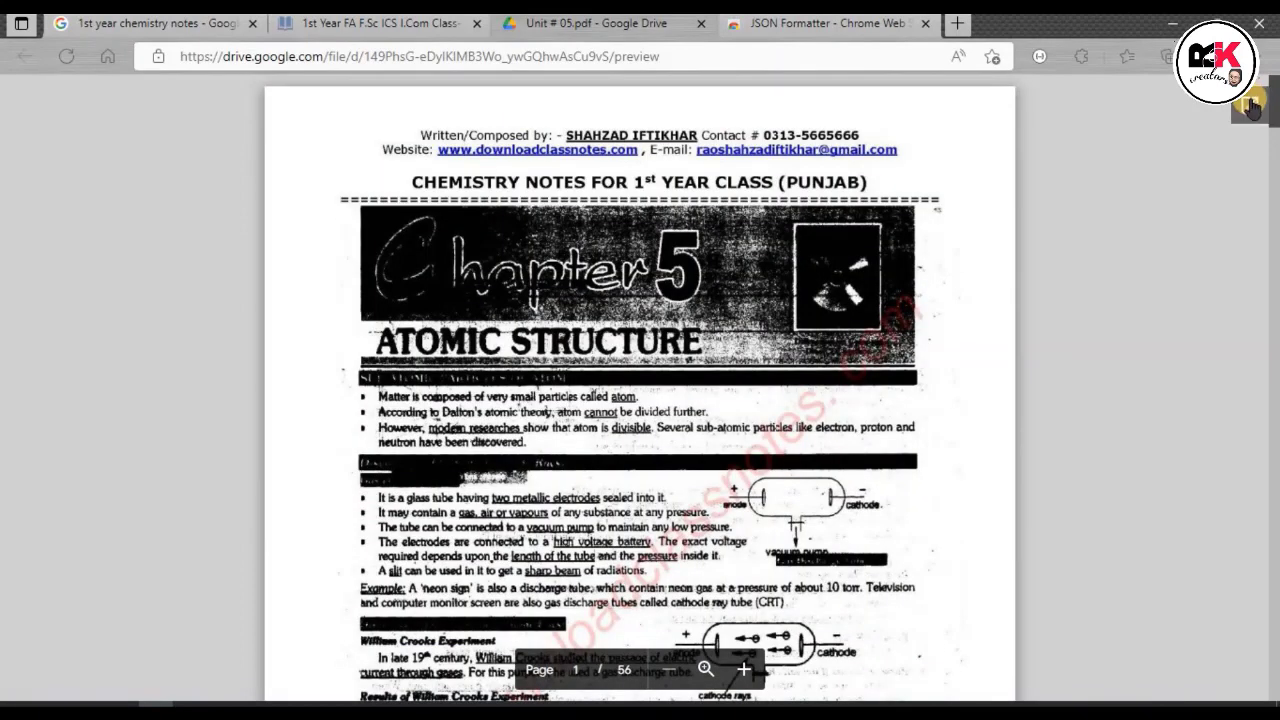
{"action": "left_click", "coordinate": [1250, 106]}
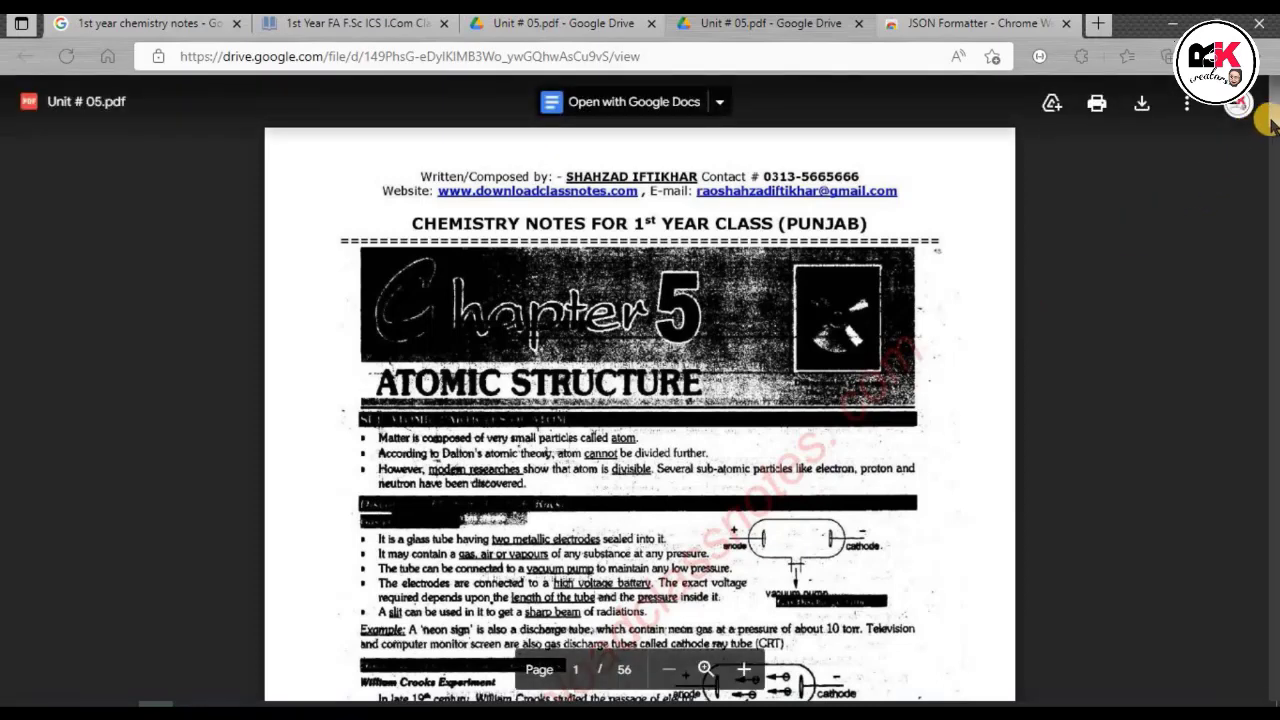
{"action": "left_click", "coordinate": [1138, 113]}
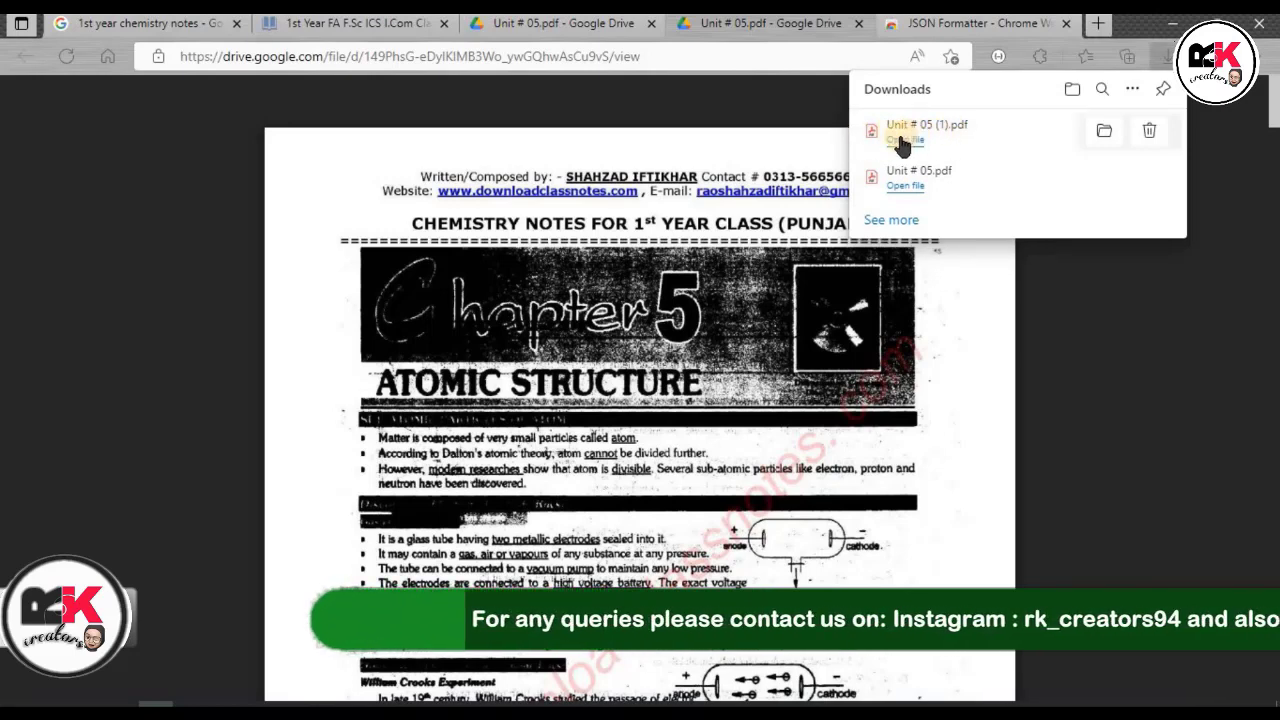
Step: Open the downloaded Unit # 05 (1).pdf, save a copy of it to the Desktop, and minimize the browser
{"action": "left_click", "coordinate": [906, 140]}
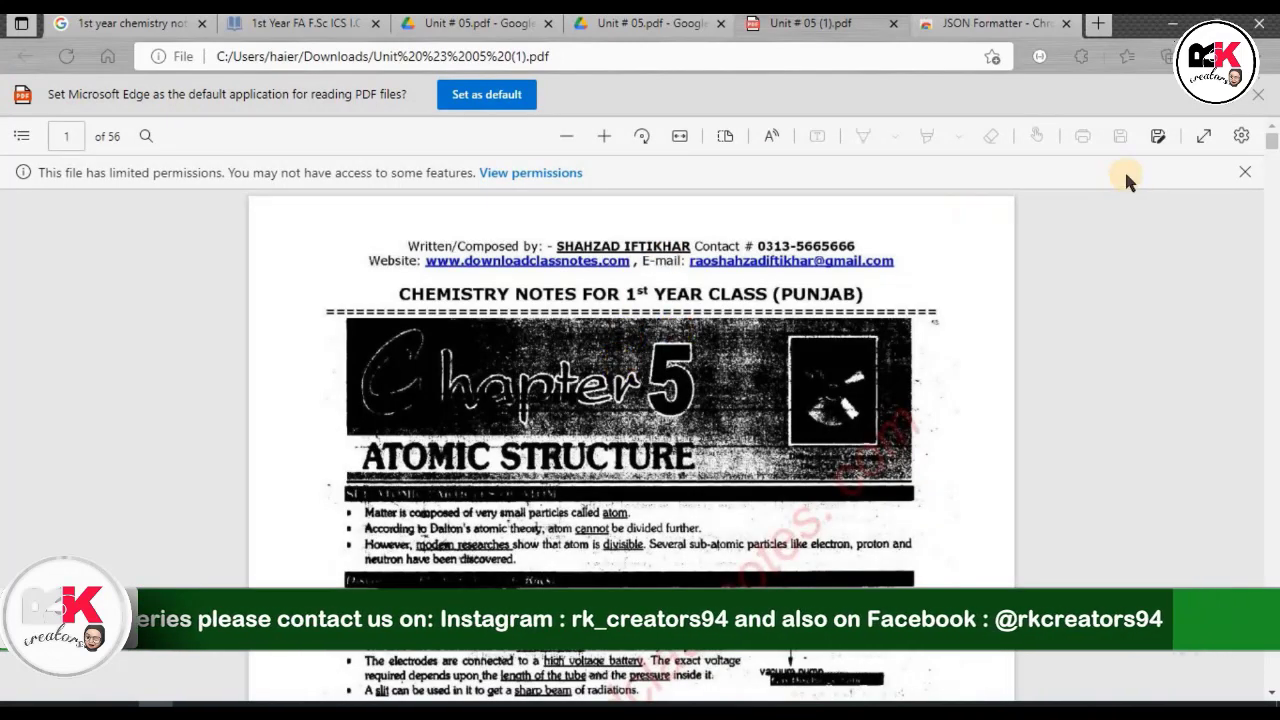
{"action": "left_click", "coordinate": [1158, 136]}
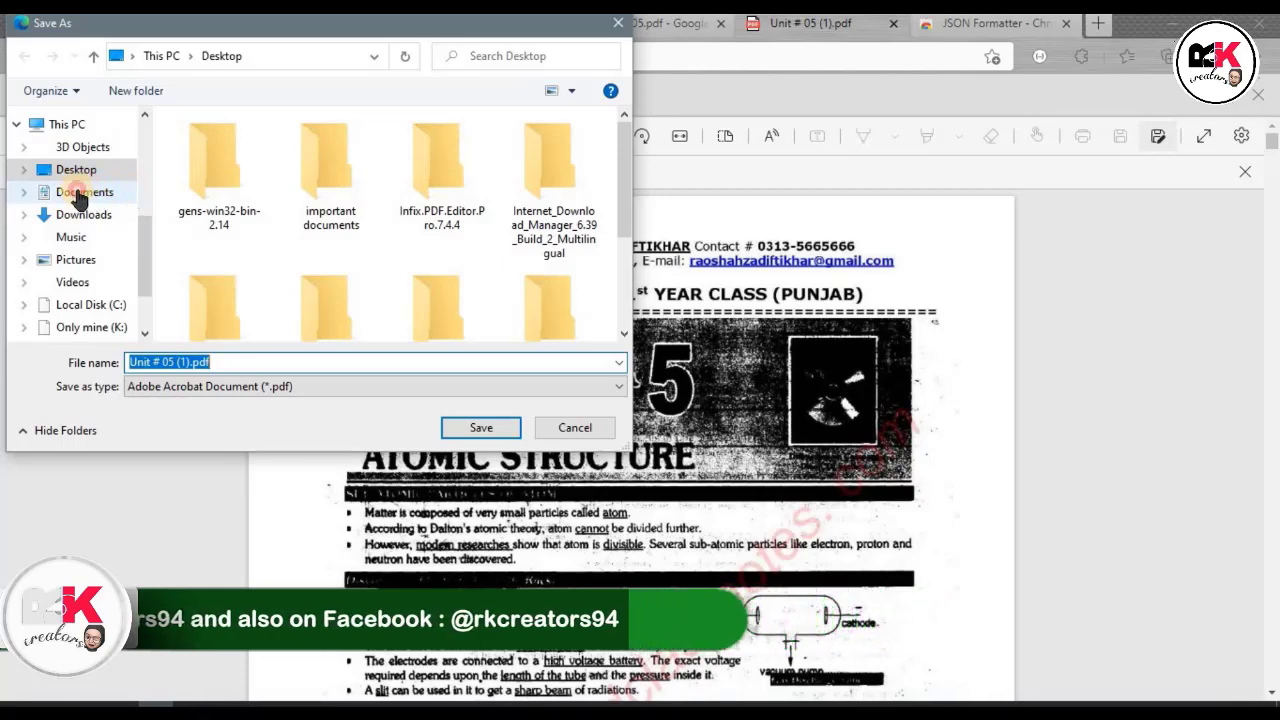
{"action": "left_click", "coordinate": [80, 195]}
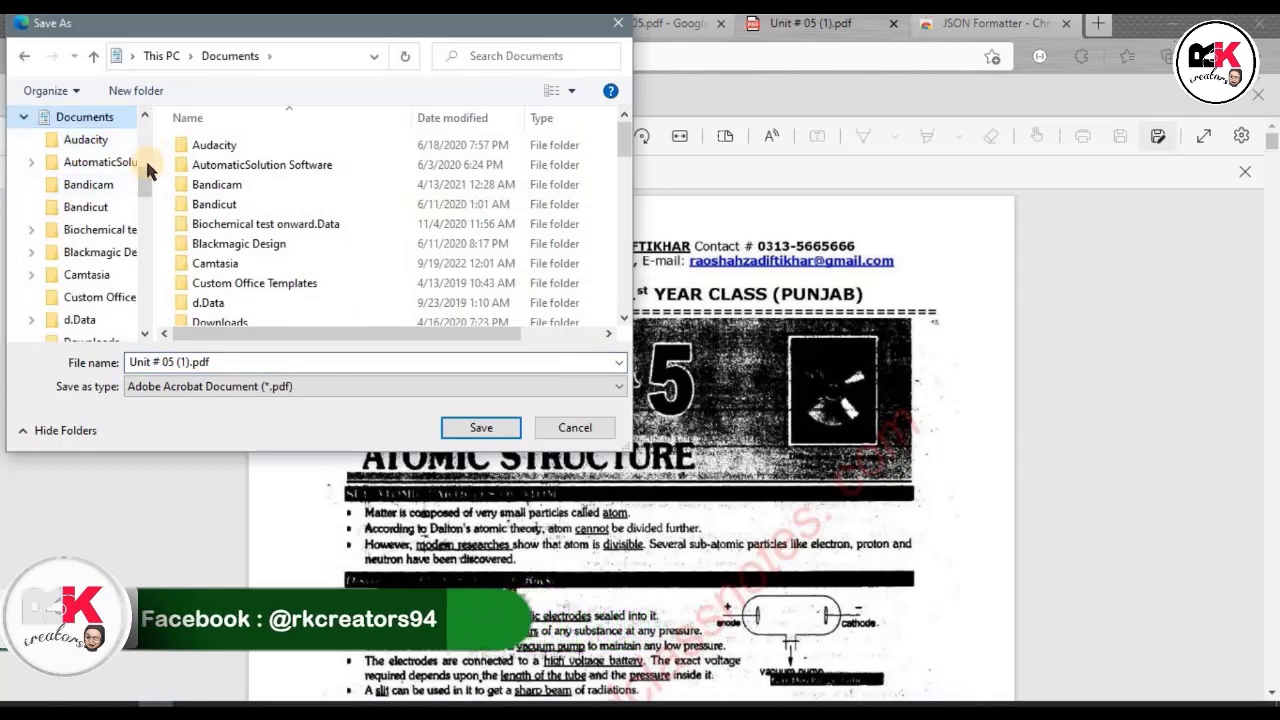
{"action": "scroll", "coordinate": [97, 175], "scroll_direction": "up", "scroll_amount": 1}
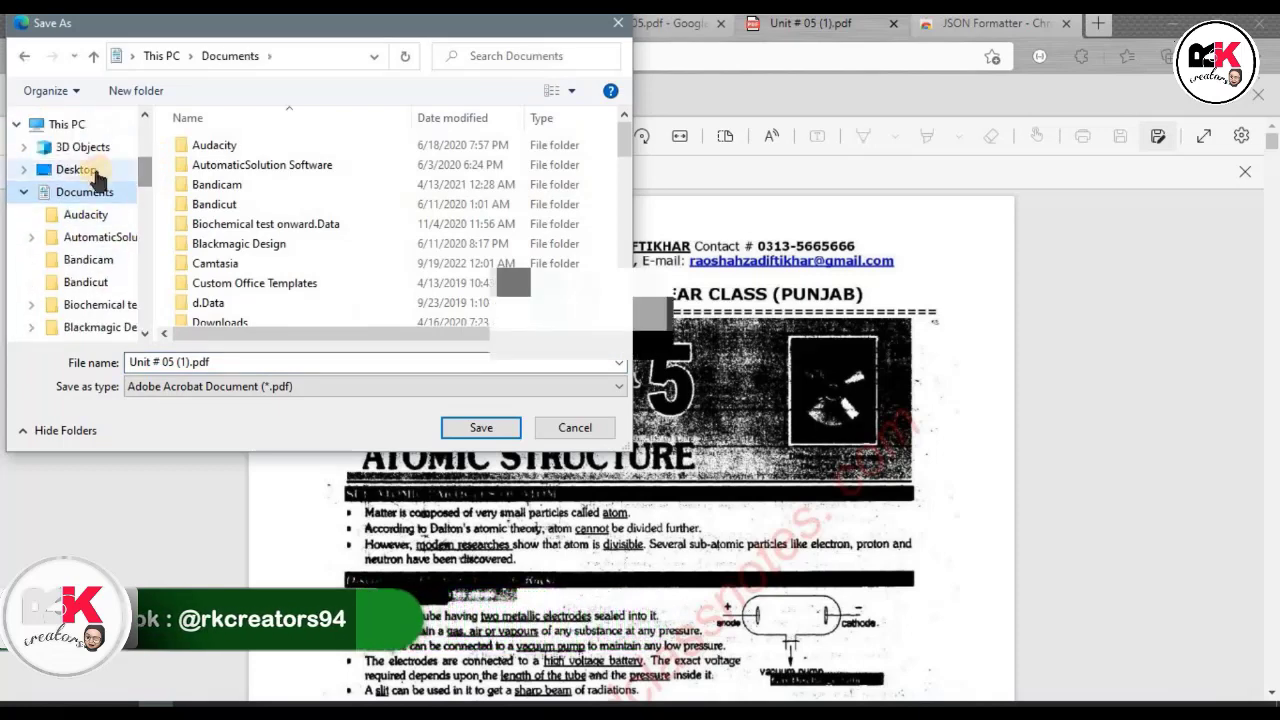
{"action": "left_click", "coordinate": [80, 170]}
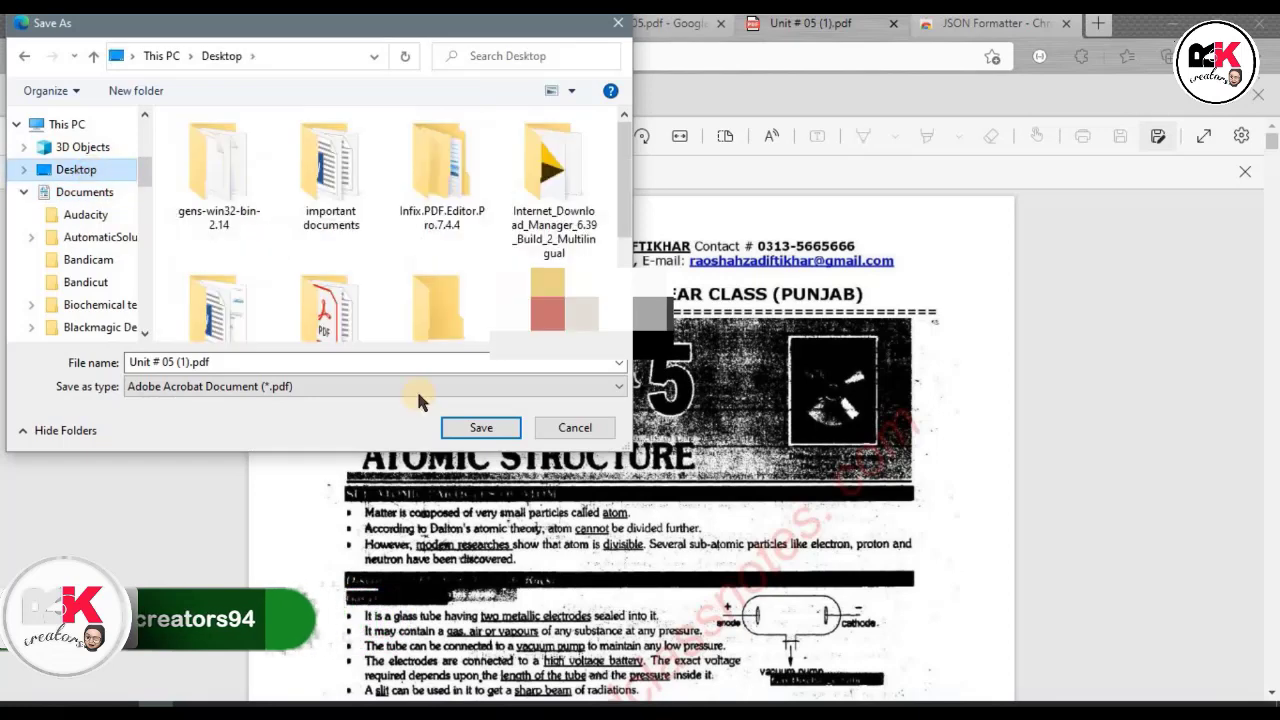
{"action": "left_click", "coordinate": [471, 428]}
{"action": "left_click", "coordinate": [188, 361]}
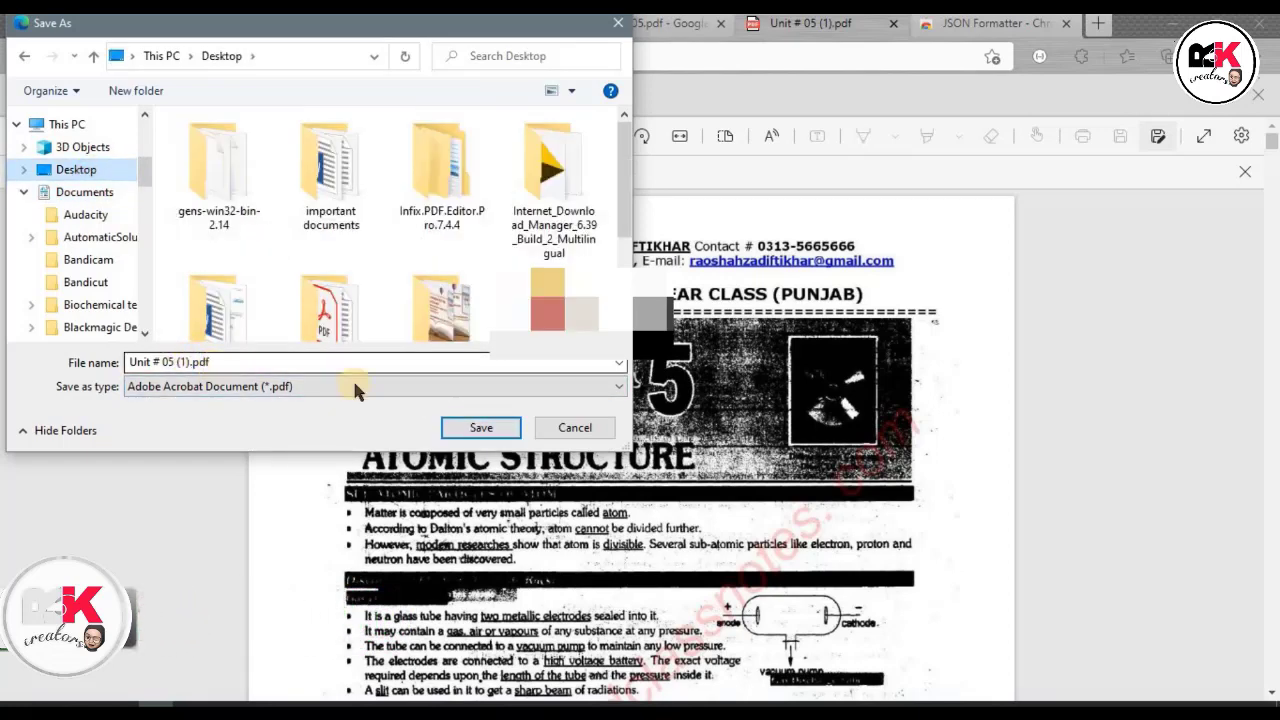
{"action": "left_click", "coordinate": [483, 432]}
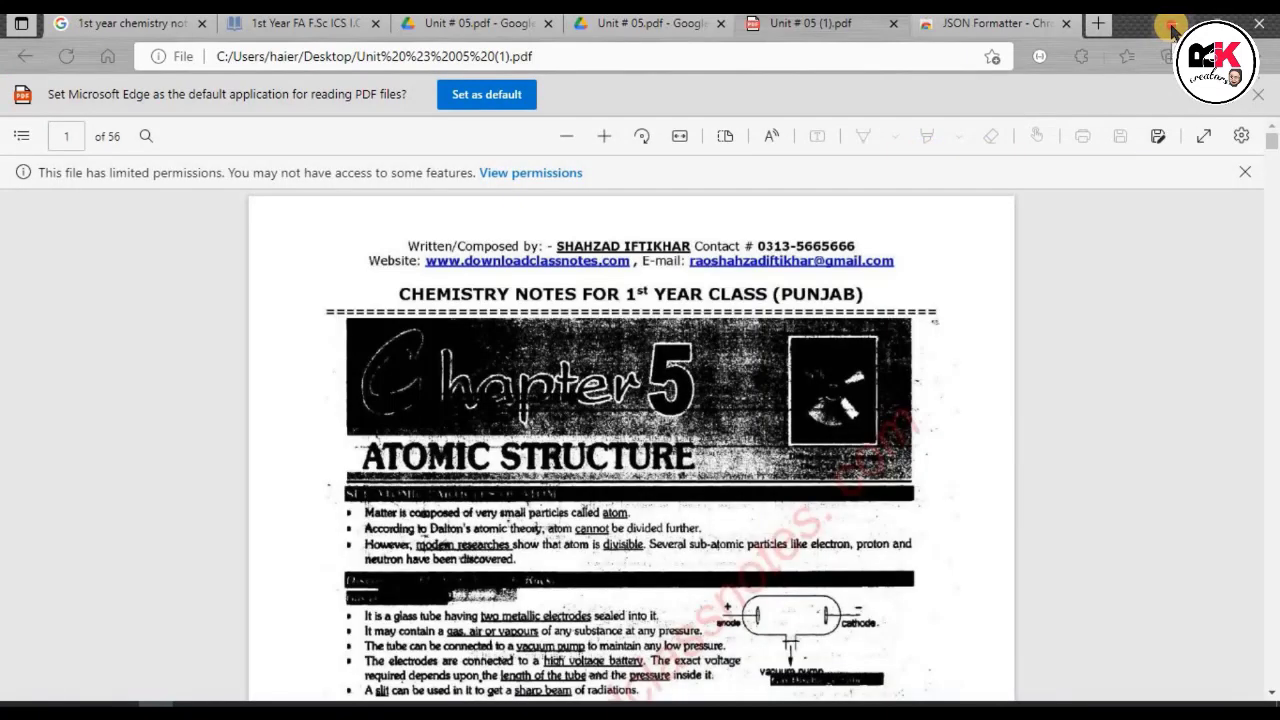
{"action": "left_click", "coordinate": [1172, 30]}
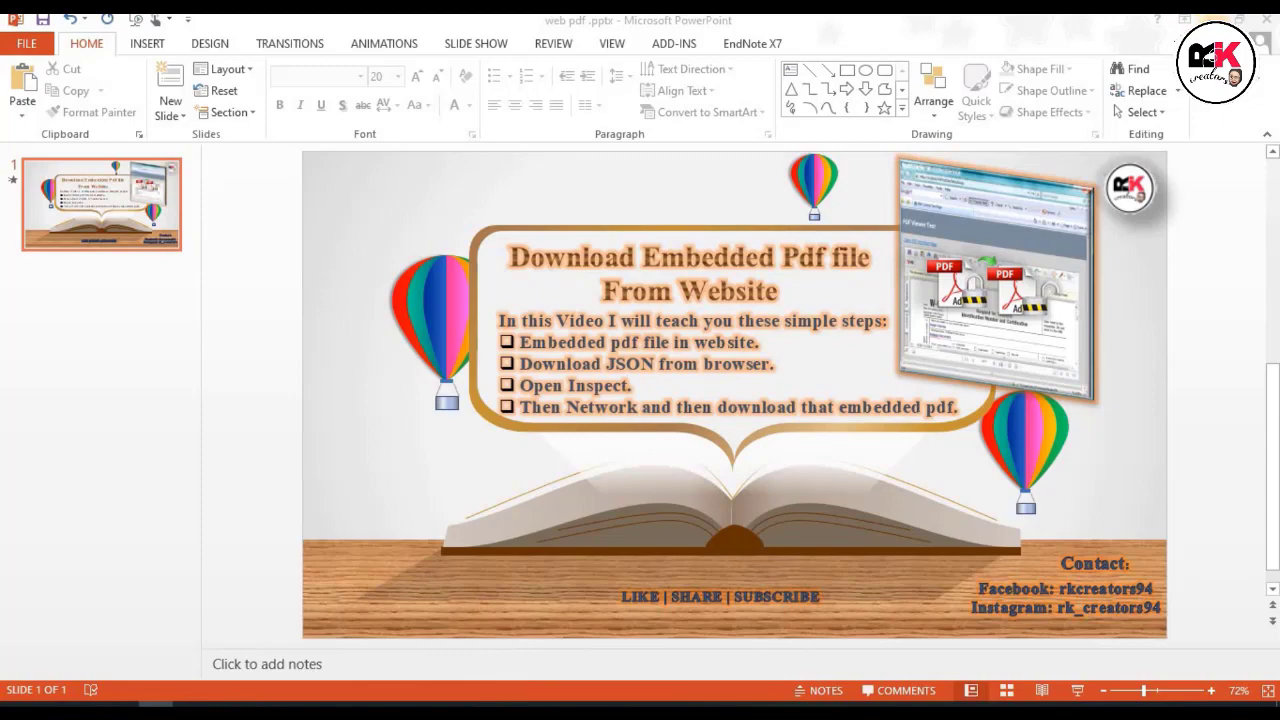
Step: Minimize the PowerPoint presentation, open Unit # 05 (1).pdf from the desktop in Acrobat Reader, and maximize its window
{"action": "left_click", "coordinate": [1174, 21]}
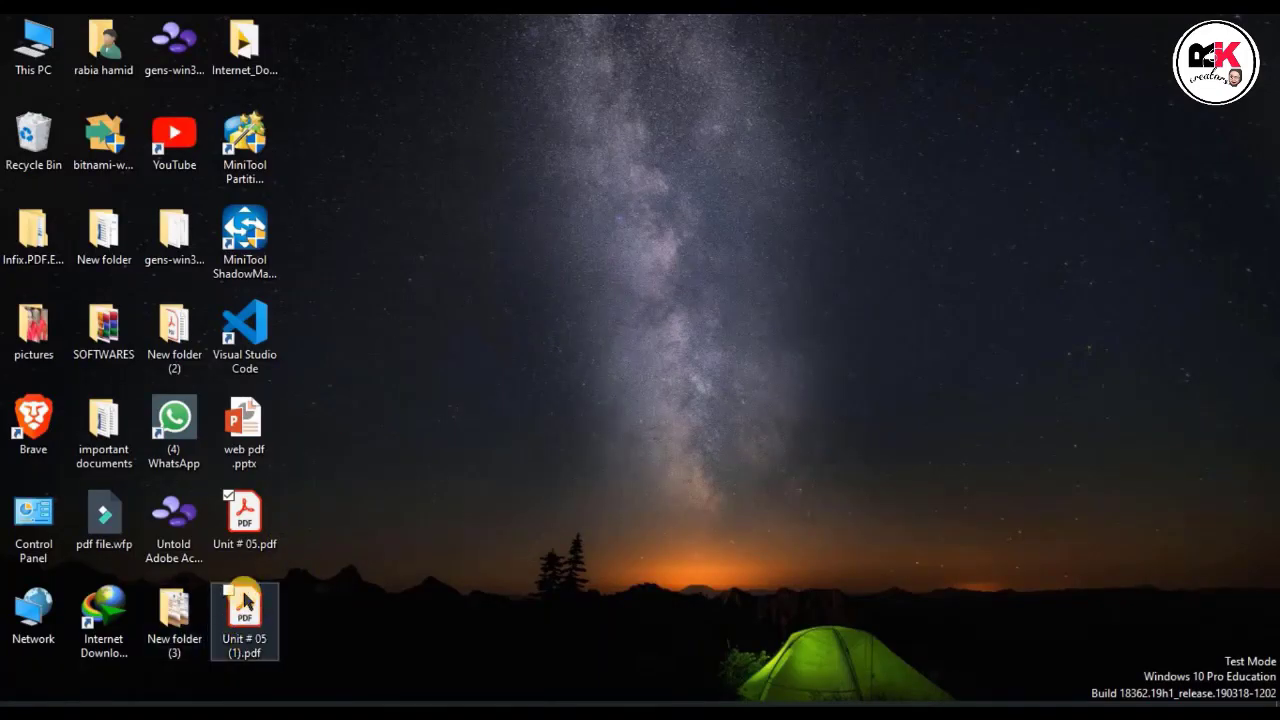
{"action": "left_click", "coordinate": [239, 635]}
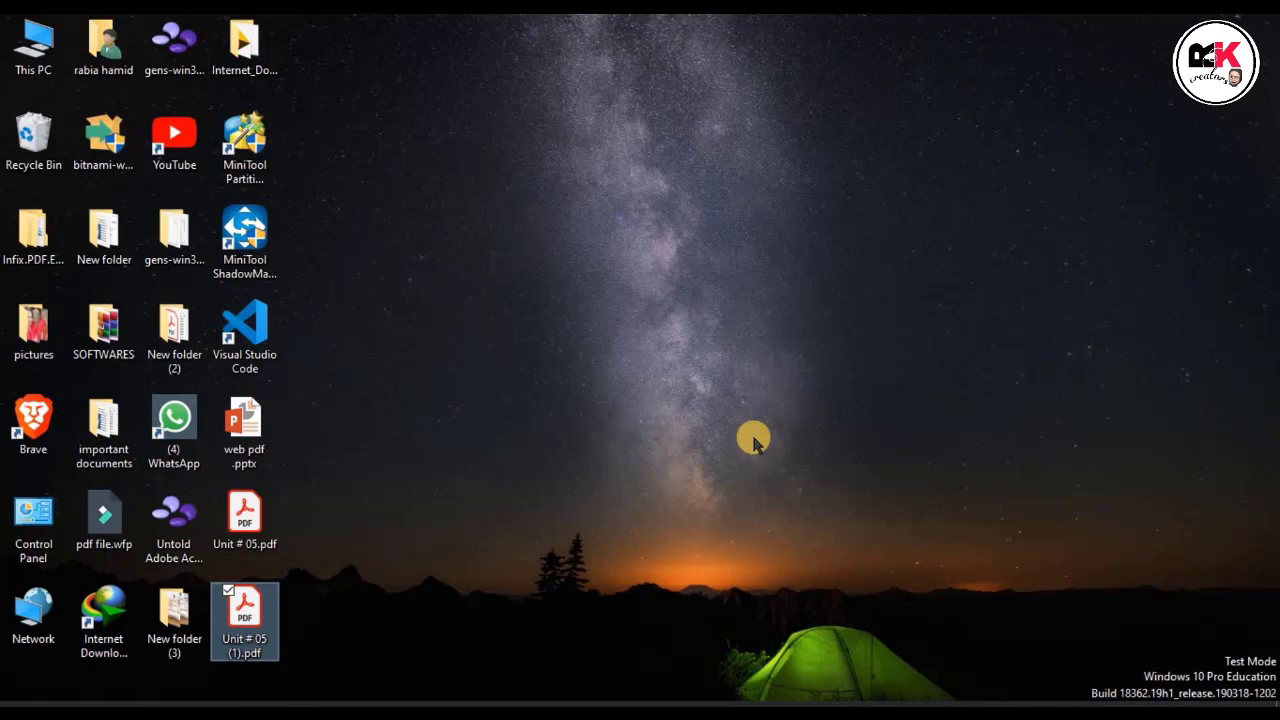
{"action": "left_click", "coordinate": [755, 444]}
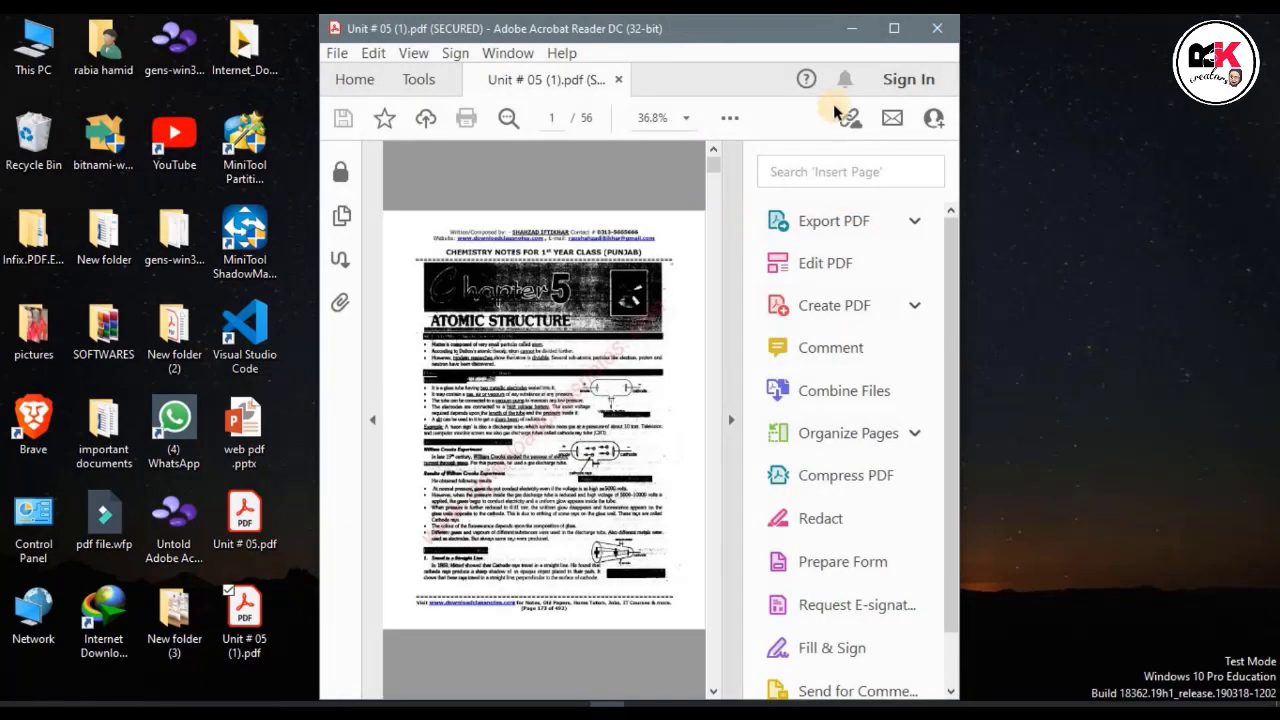
{"action": "left_click", "coordinate": [897, 38]}
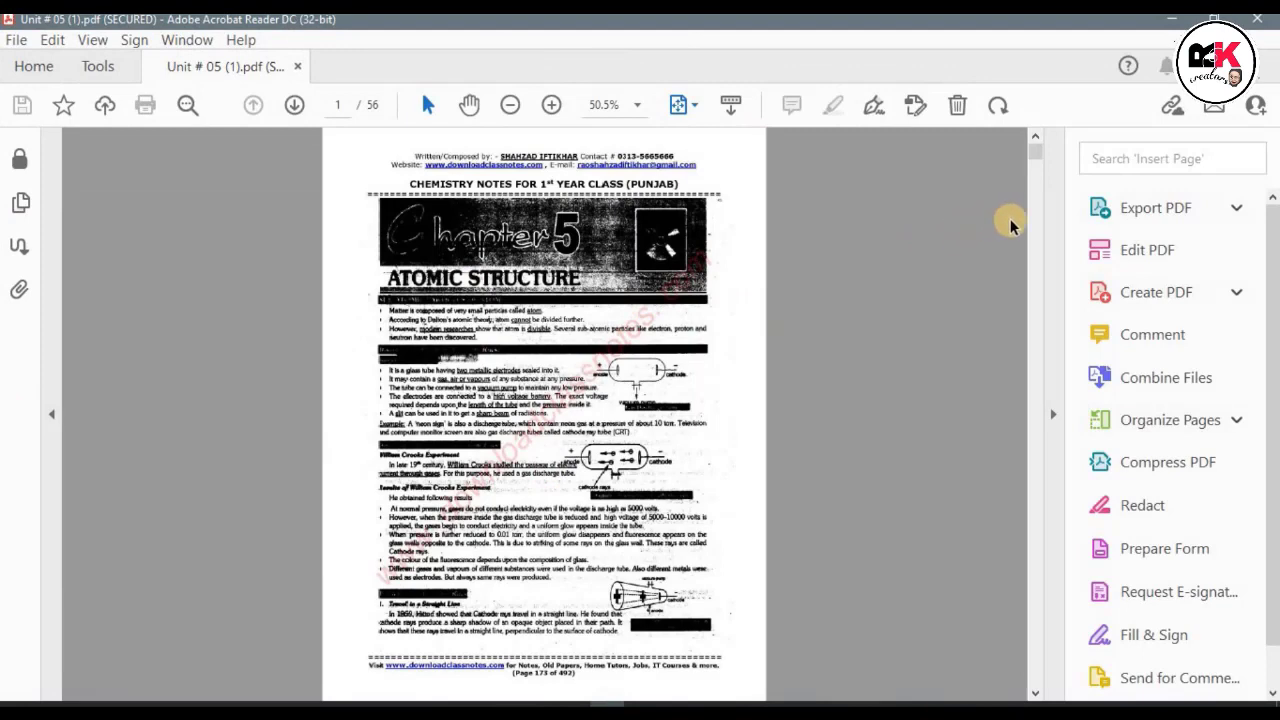
Step: Look through the first six pages of the chemistry notes PDF, and switch back to the web pdf presentation in PowerPoint
{"action": "left_click", "coordinate": [1033, 248]}
{"action": "left_click", "coordinate": [1033, 195]}
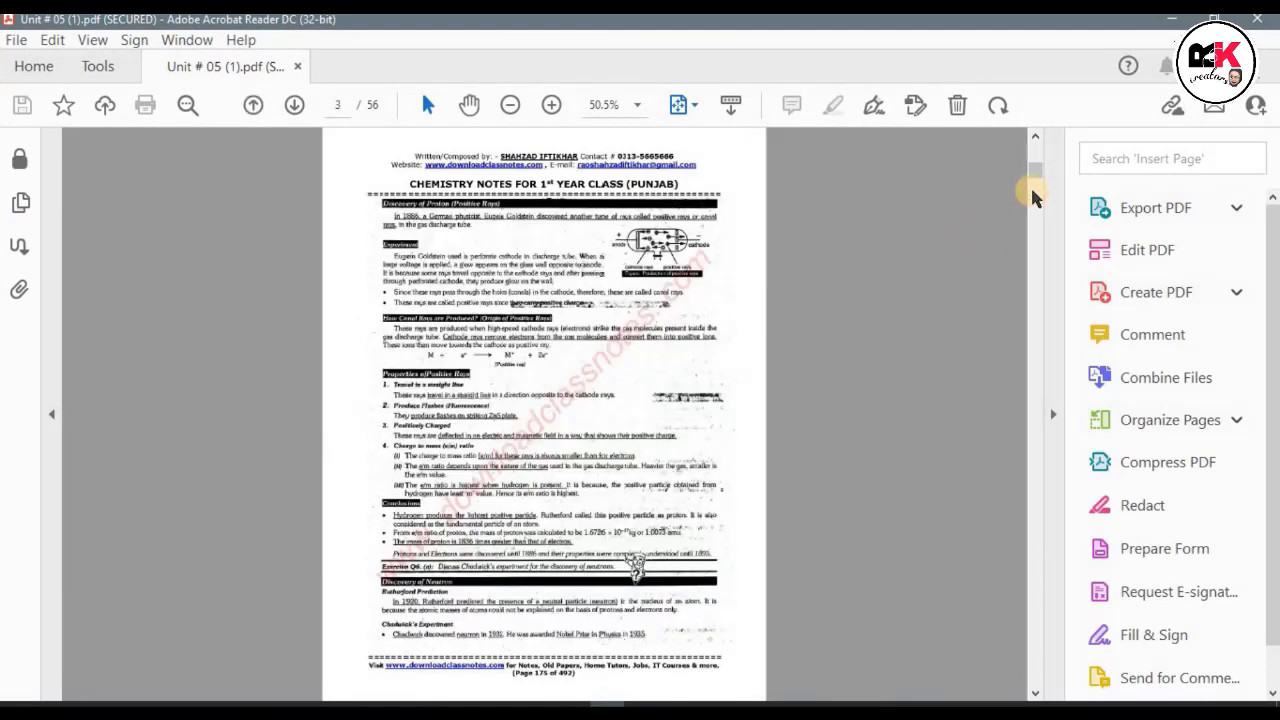
{"action": "left_click_drag", "start_coordinate": [1033, 180], "coordinate": [1033, 214]}
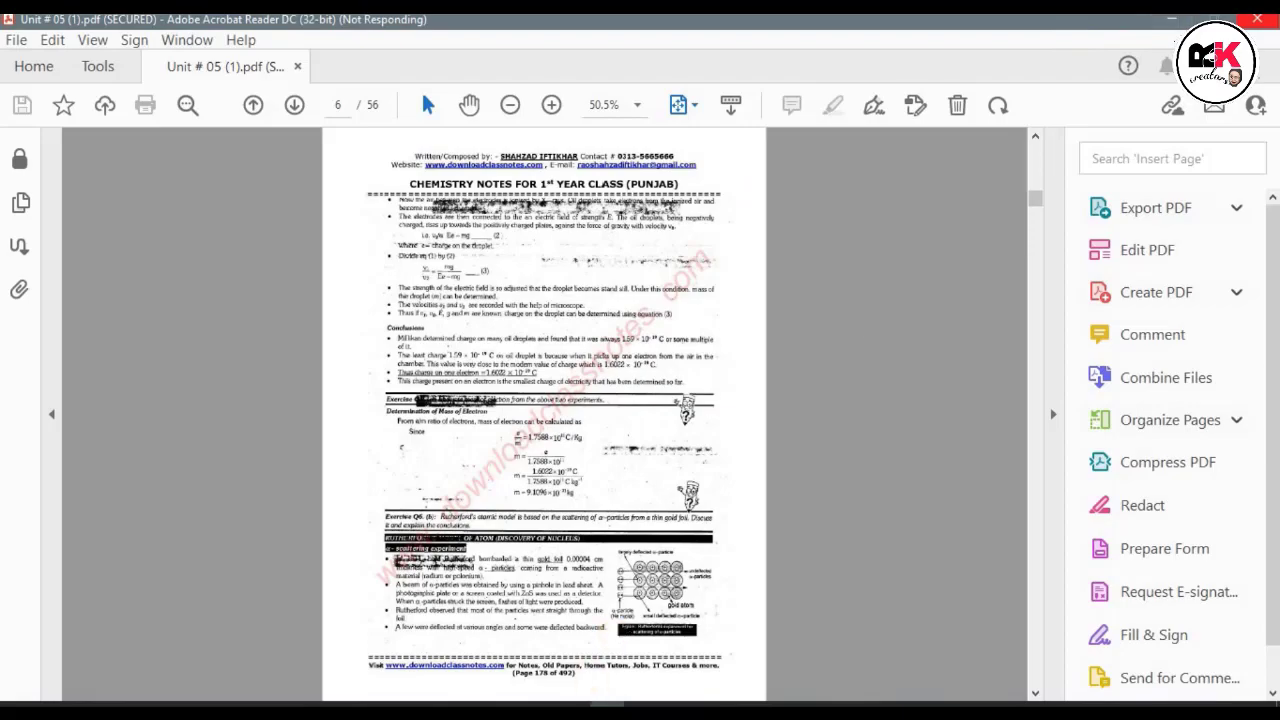
{"action": "left_click", "coordinate": [607, 711]}
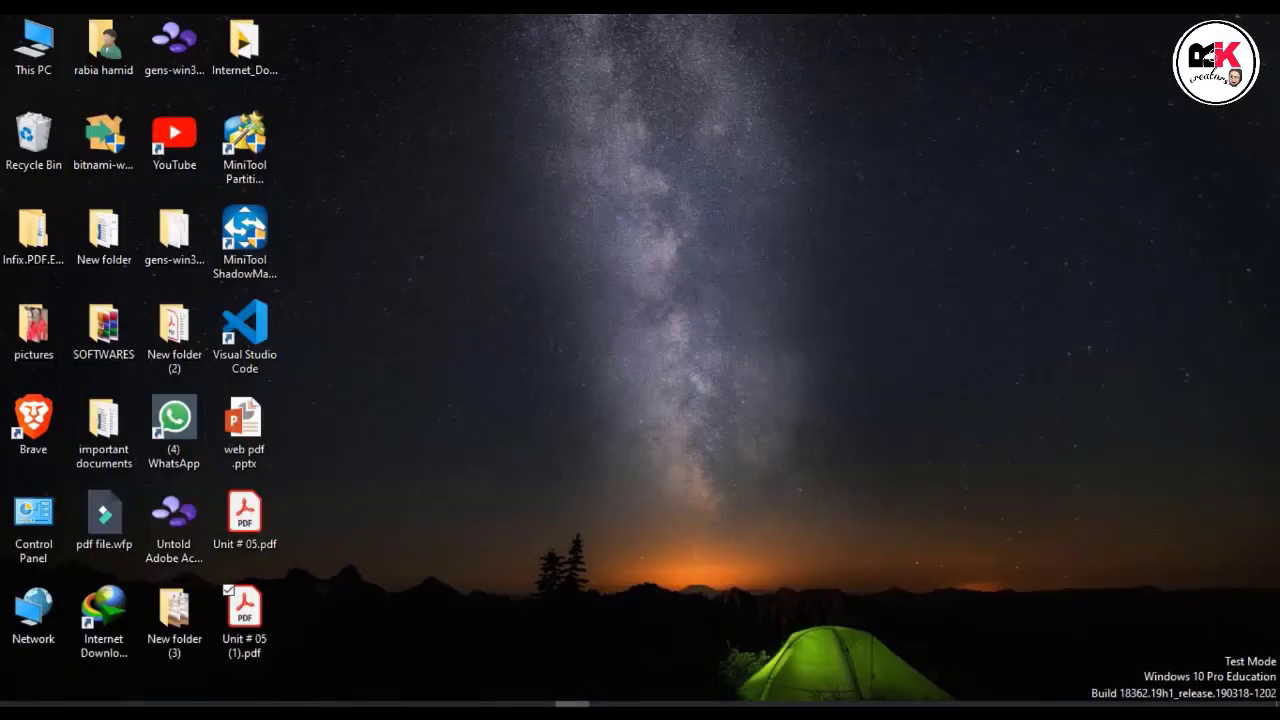
{"action": "left_click", "coordinate": [574, 711]}
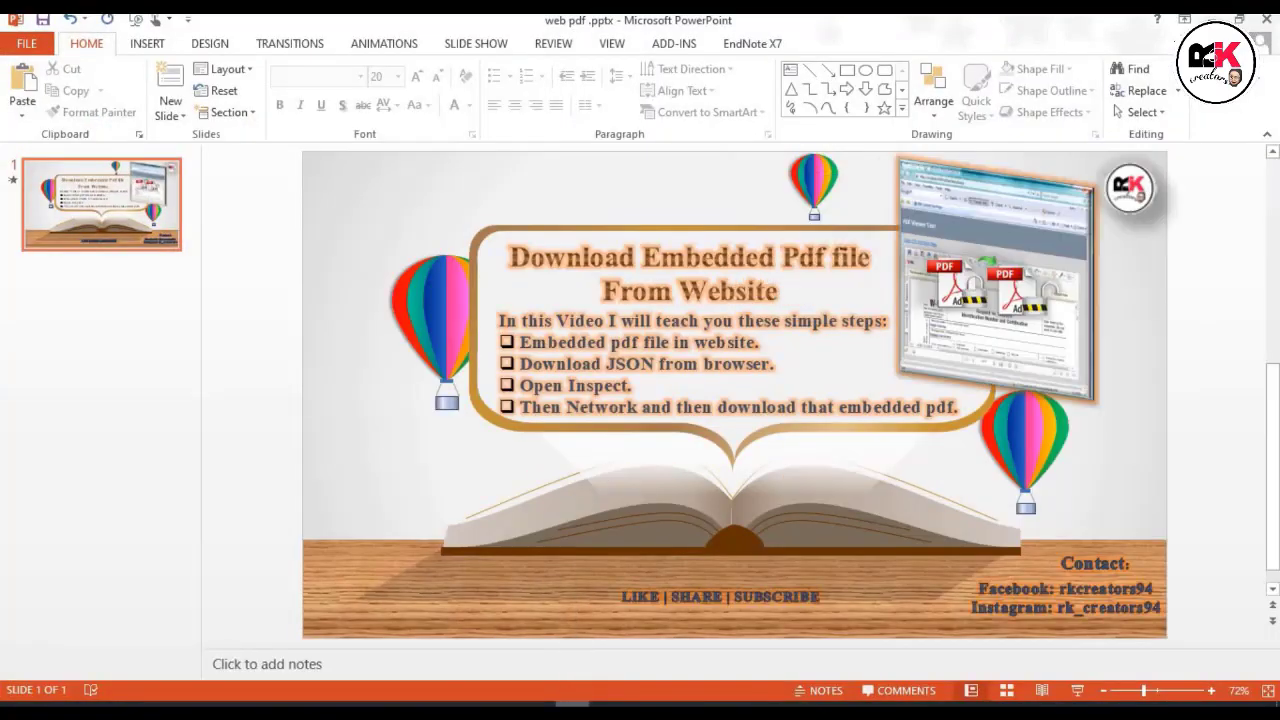